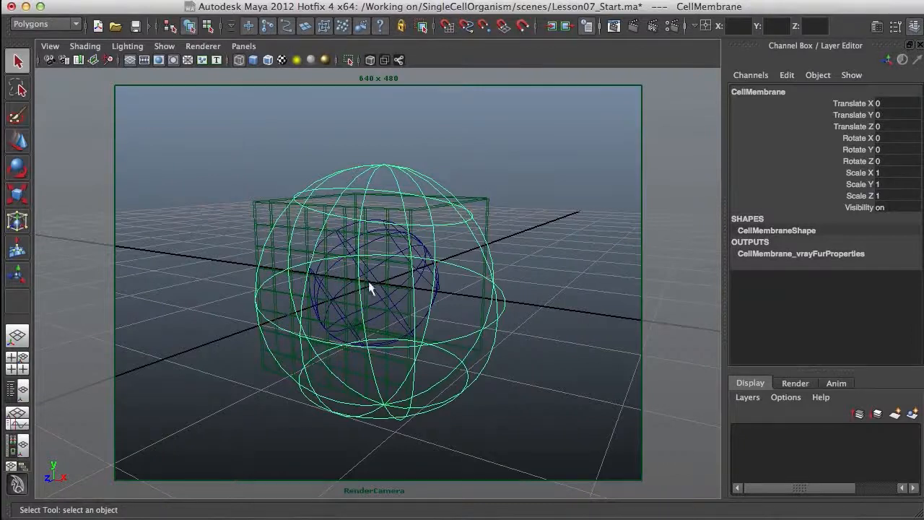
- Try to add V-Ray Fur to the selected CellMembrane surface
left_click(202, 0)
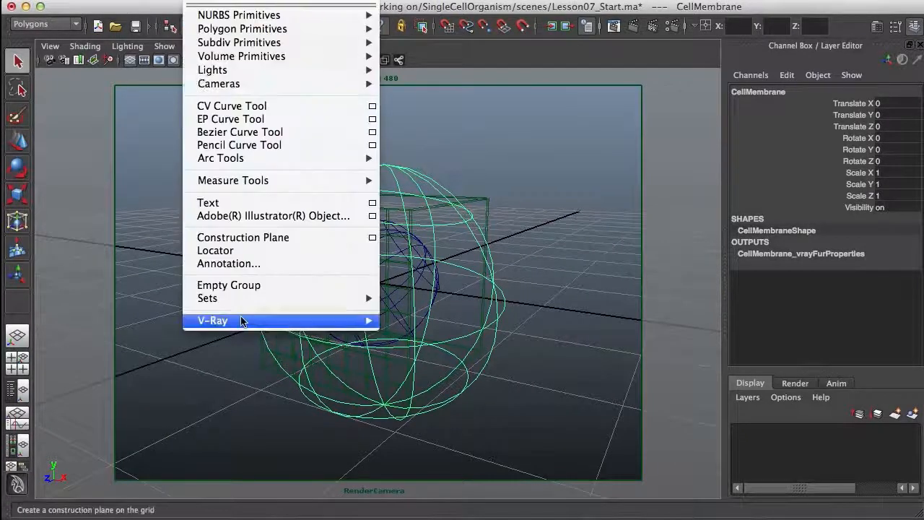
mouse_move(260, 325)
mouse_move(489, 474)
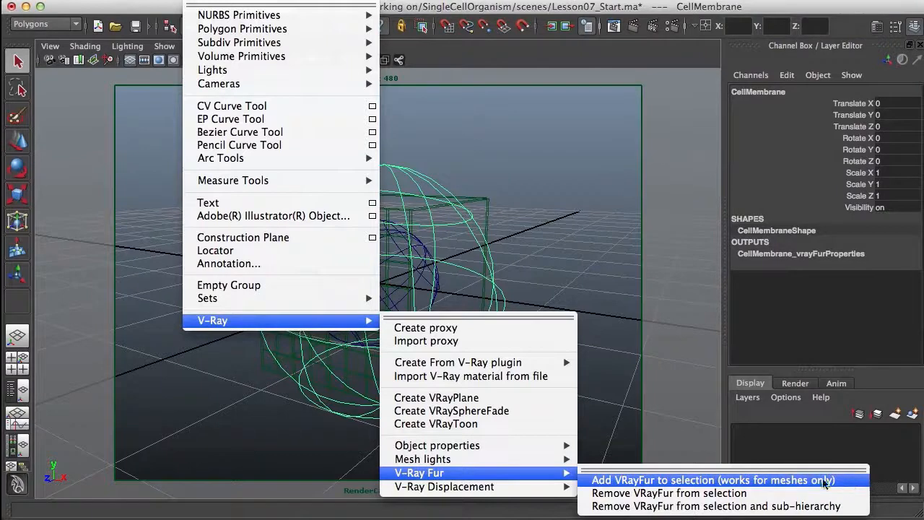
left_click(824, 480)
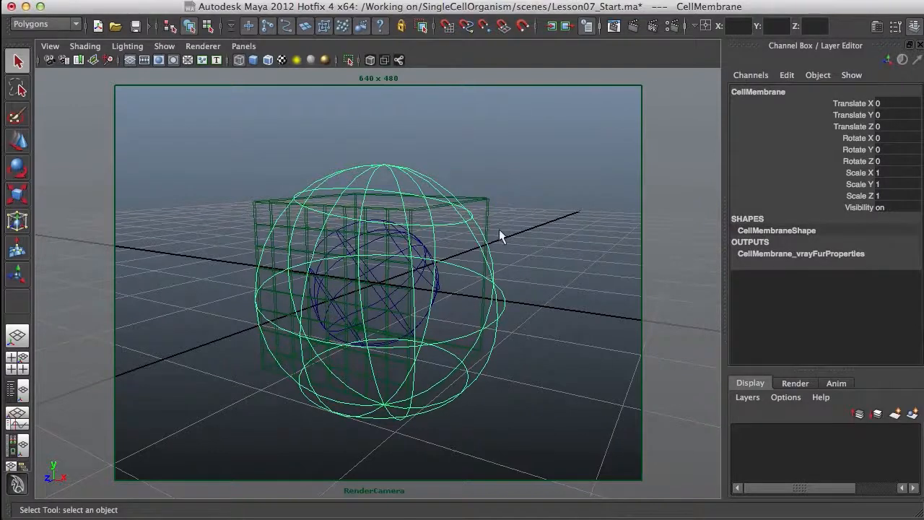
left_click(545, 244)
left_click(489, 224)
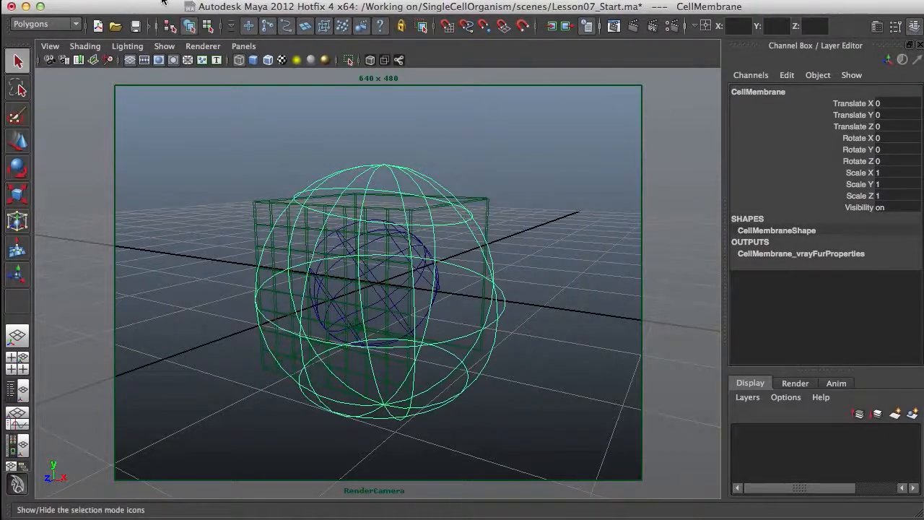
left_click(430, 149)
left_click(361, 186)
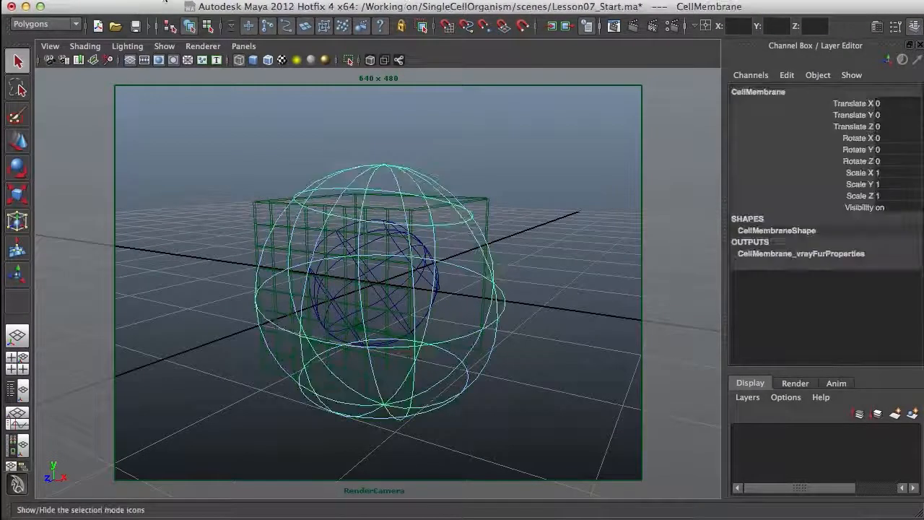
- Convert the CellMembrane NURBS surface to a polygon mesh using the Control points tessellation method
left_click(173, 6)
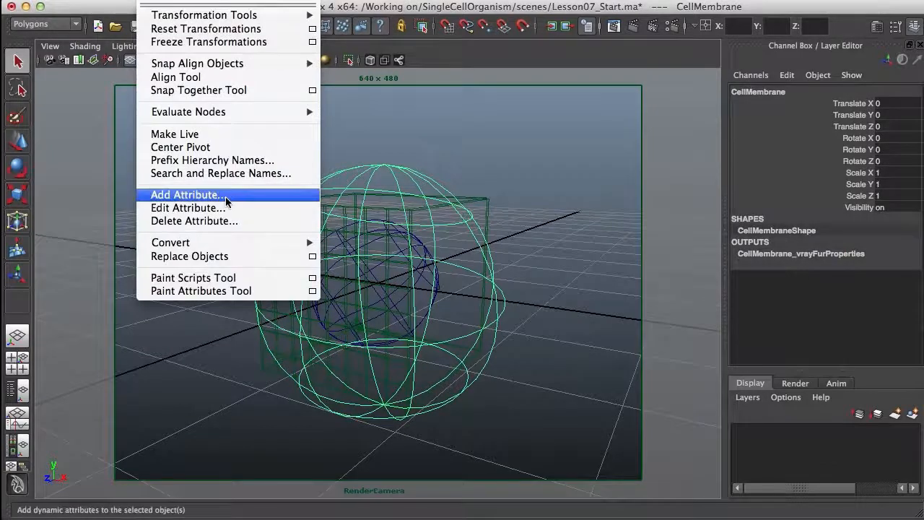
mouse_move(242, 248)
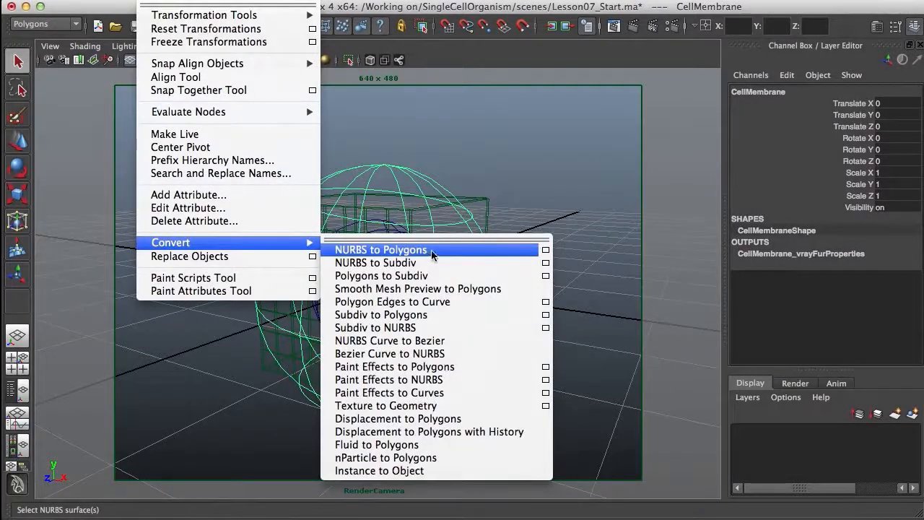
left_click(546, 252)
left_click_drag(569, 108, 510, 114)
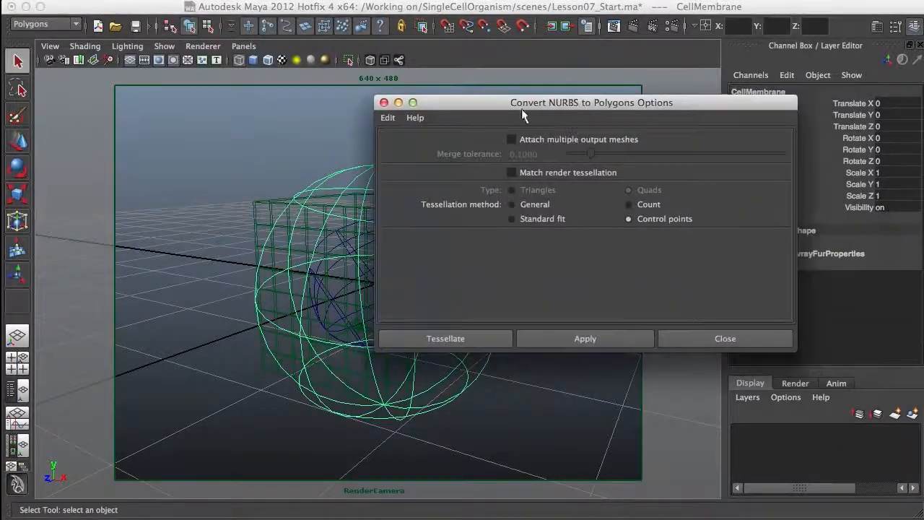
left_click_drag(707, 108, 681, 111)
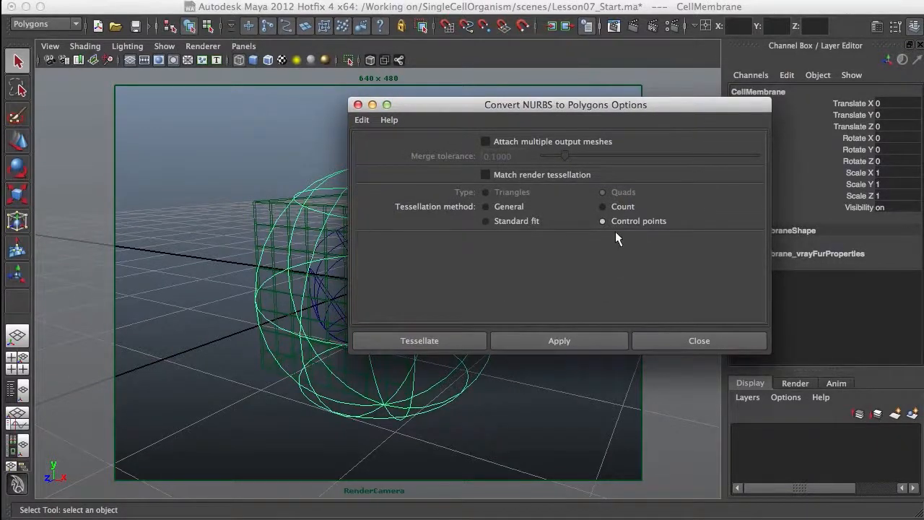
left_click_drag(633, 108, 728, 111)
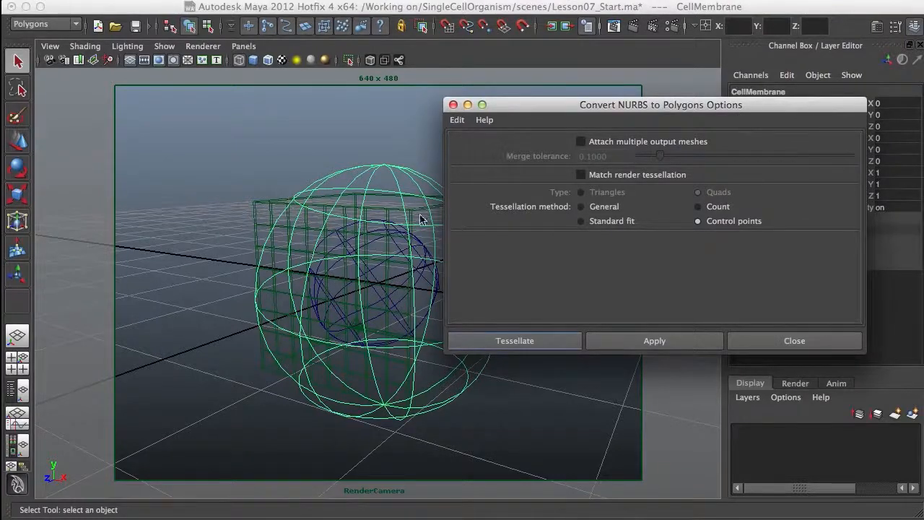
left_click_drag(698, 108, 734, 111)
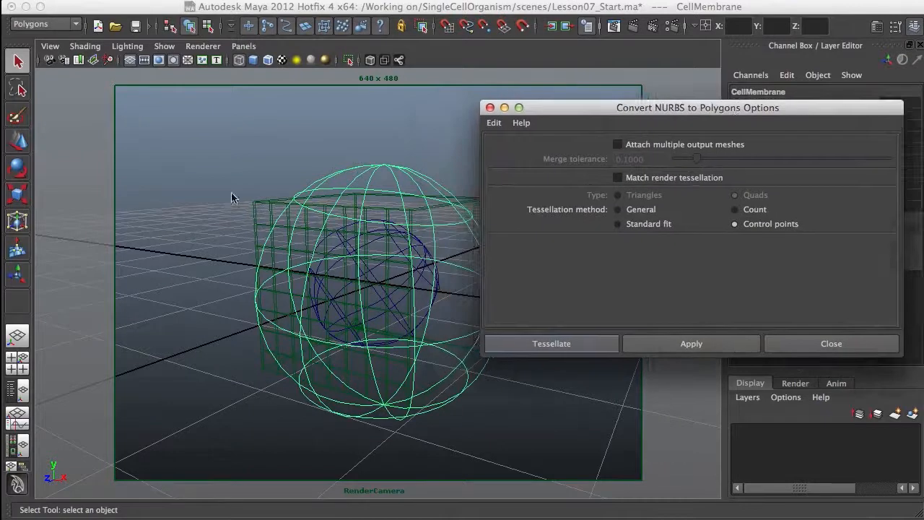
left_click(552, 344)
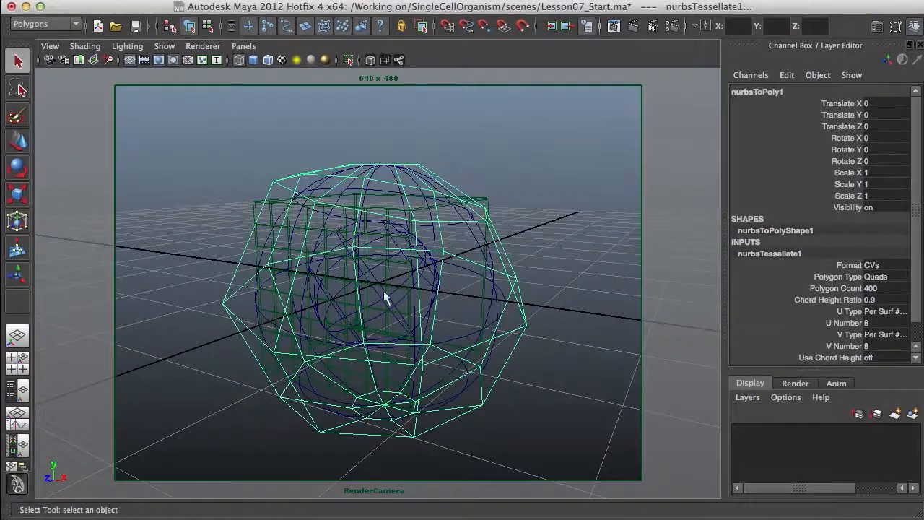
- Check the new polygon mesh in shaded display with smooth mesh preview on, and return the view to wireframe
key("5")
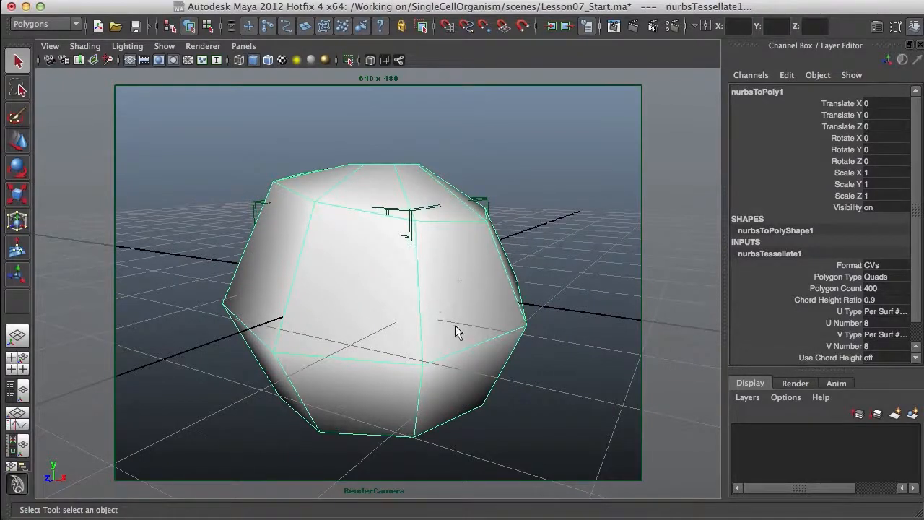
key("3")
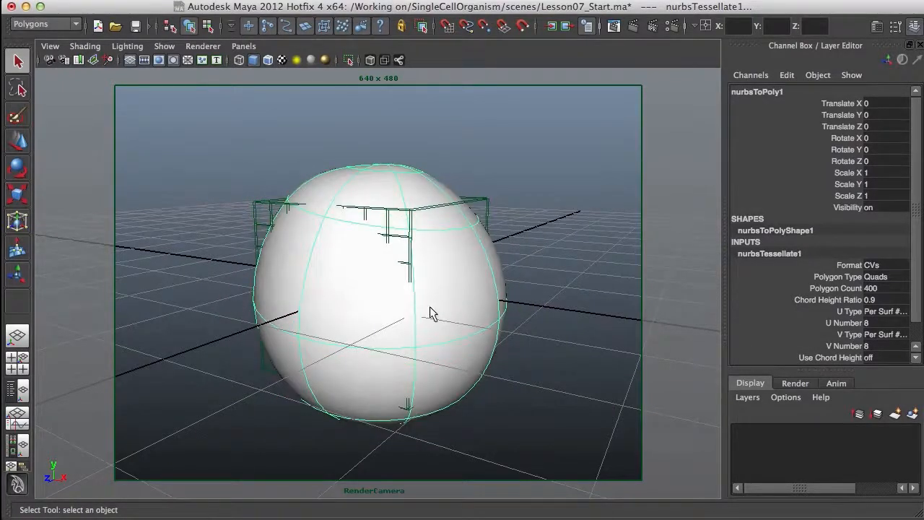
key("4")
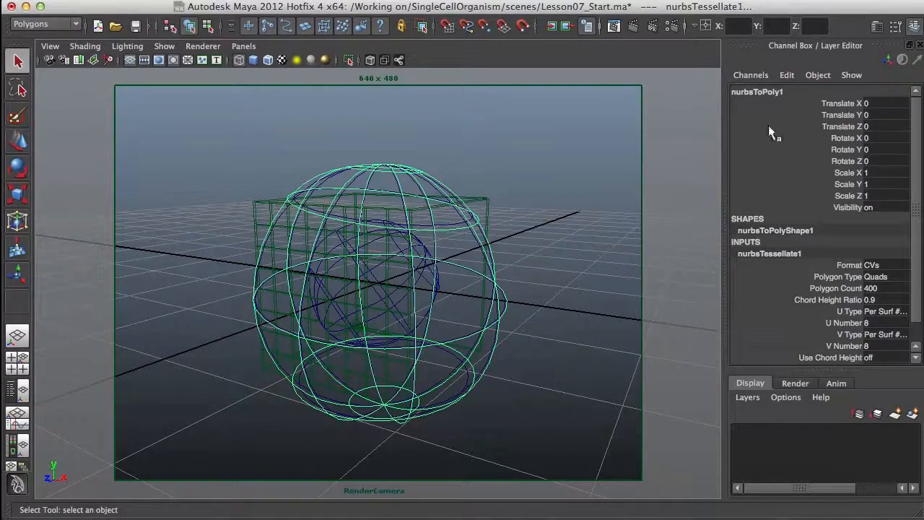
- Rename the converted polygon mesh to PiliMesh and deselect it
double_click(779, 90)
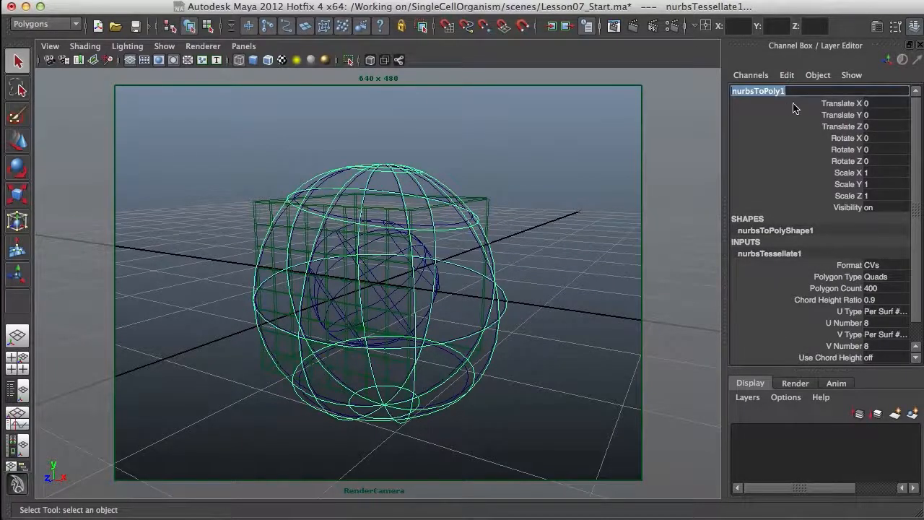
type("P")
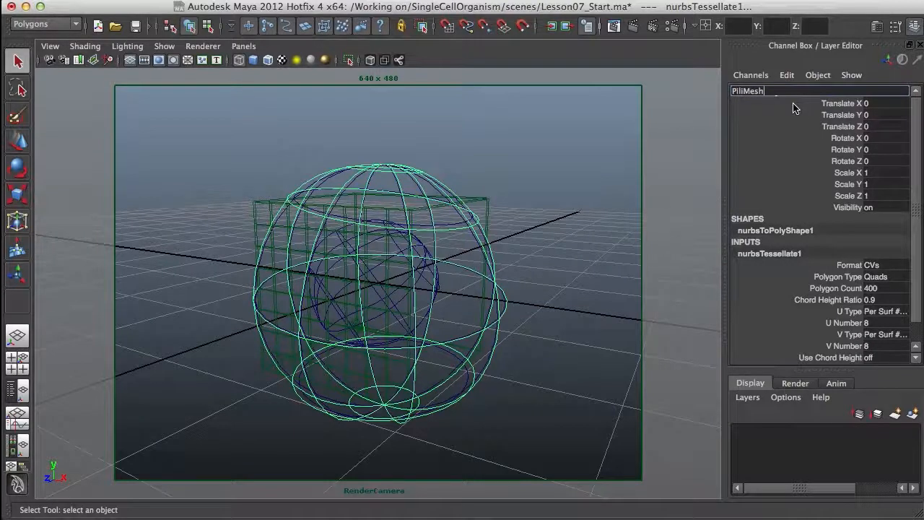
type("iliMesh")
key("Return")
left_click(548, 327)
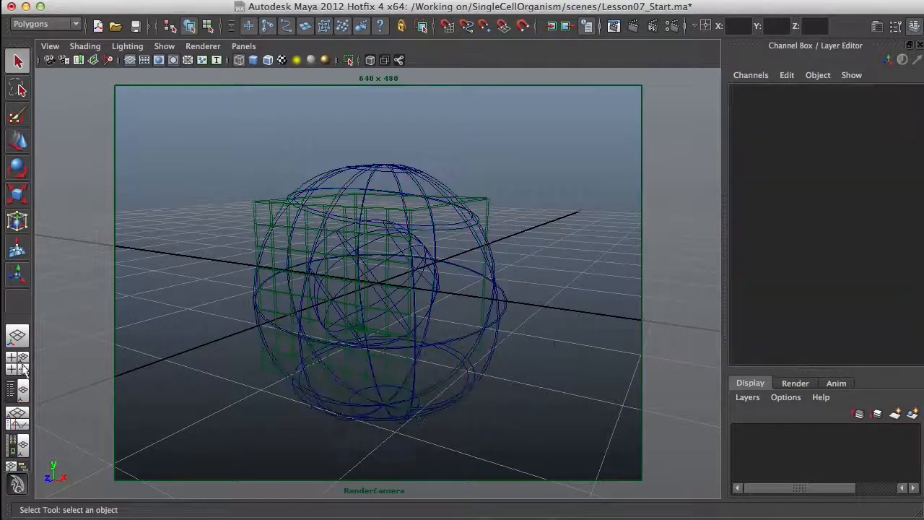
- Switch to the Hypershade/Persp layout, adjust its pane sizes, and select PiliMesh in the camera view
left_click(18, 446)
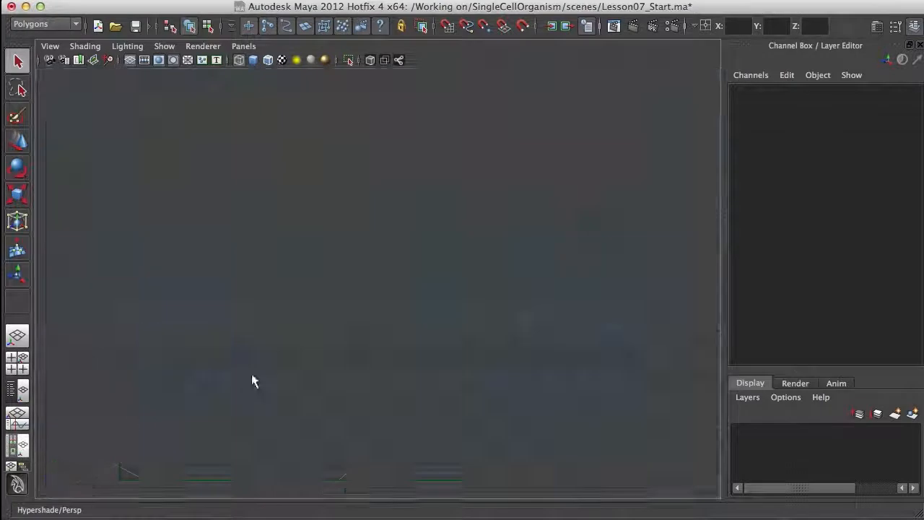
left_click_drag(384, 317, 528, 318)
left_click_drag(313, 273, 218, 275)
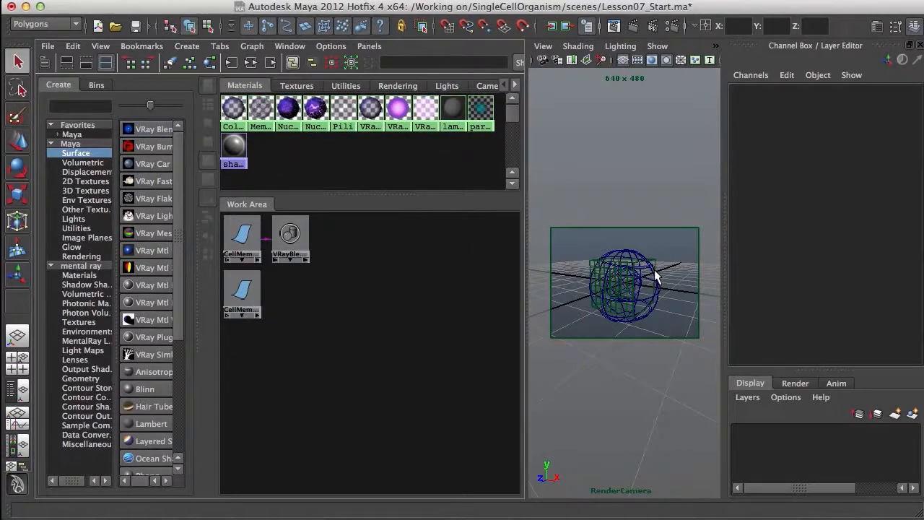
left_click(663, 293)
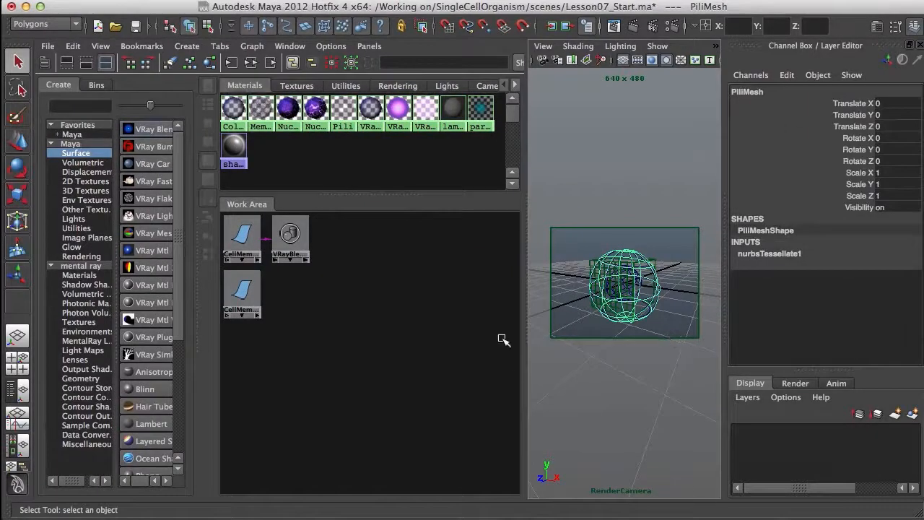
mouse_move(408, 195)
left_mouse_down()
mouse_move(406, 225)
mouse_move(406, 207)
left_mouse_up()
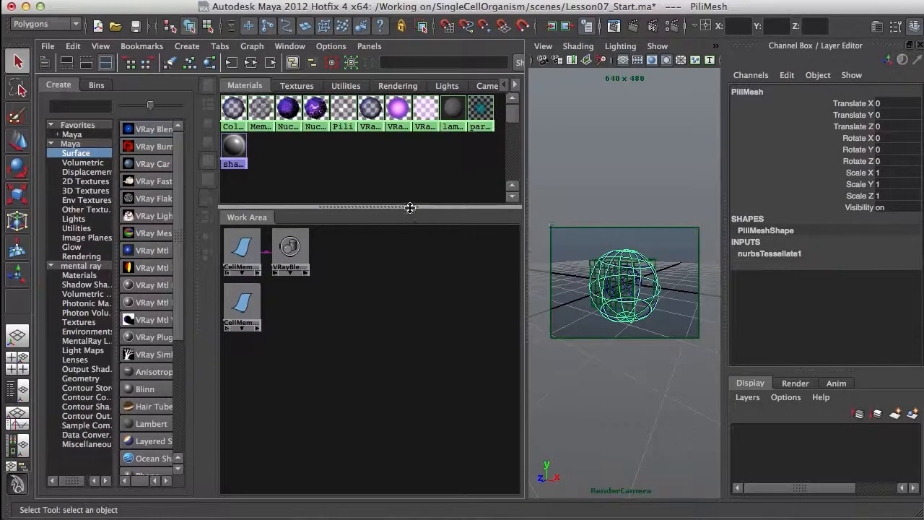
- Graph the input and output connections of the Pili material in an enlarged work area
left_click(343, 109)
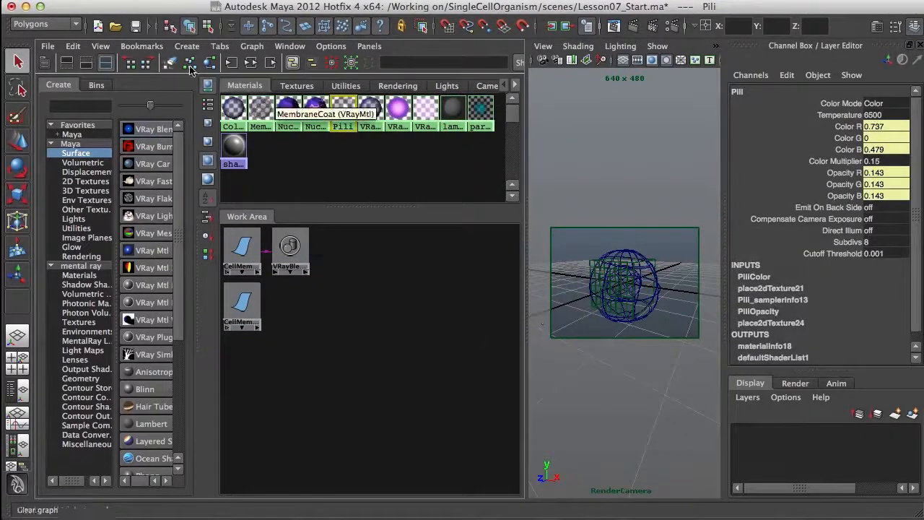
left_click(250, 62)
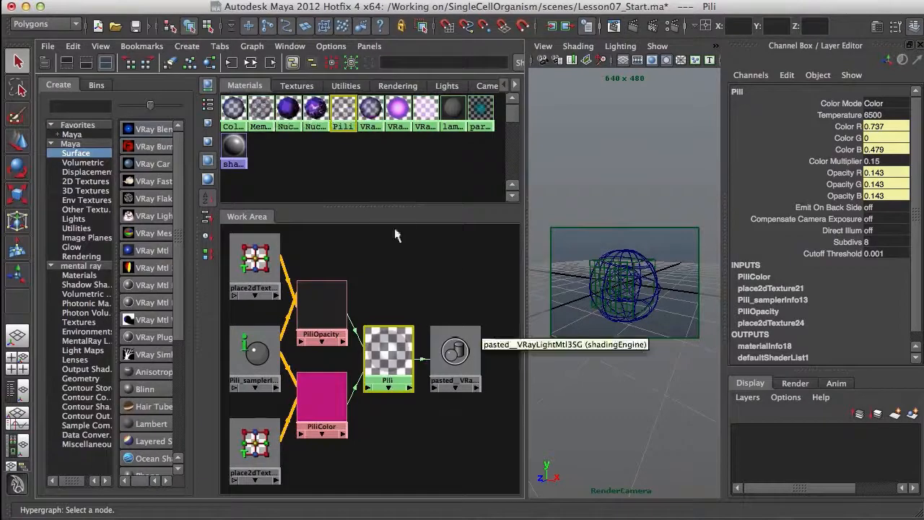
left_click_drag(417, 207, 424, 176)
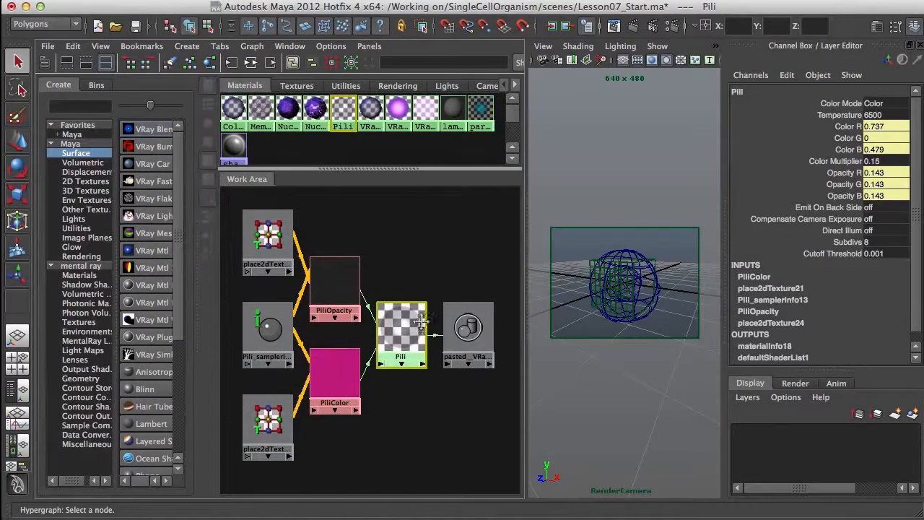
left_click_drag(525, 264, 567, 284)
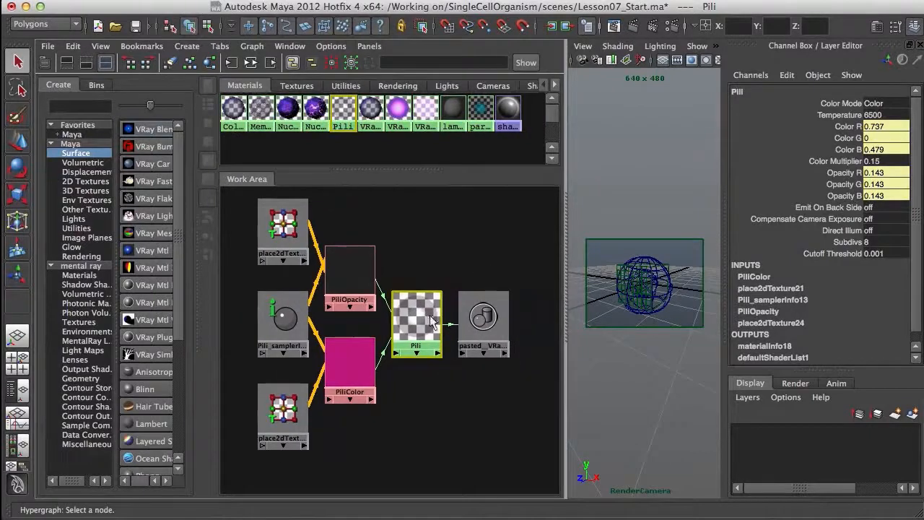
scroll(426, 311, "up", 1)
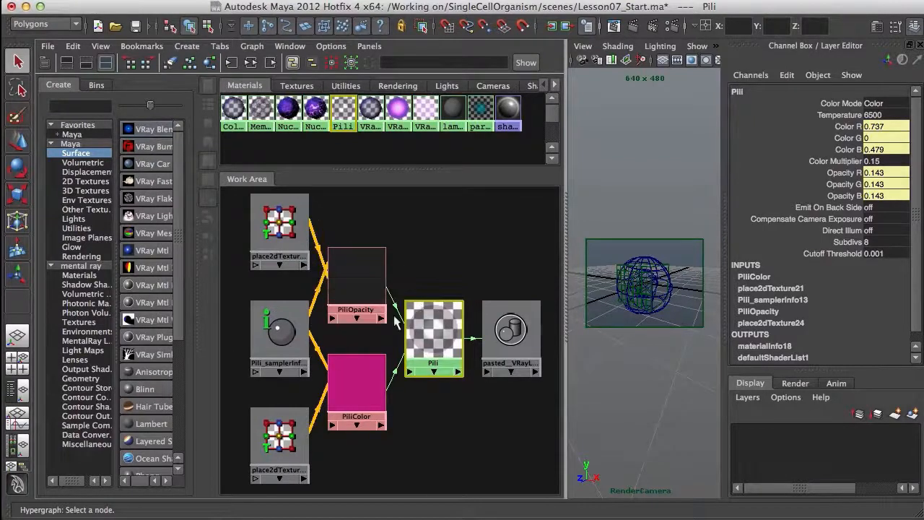
- Examine the attributes of the Pili light material and the settings of its PiliColor ramp
double_click(440, 348)
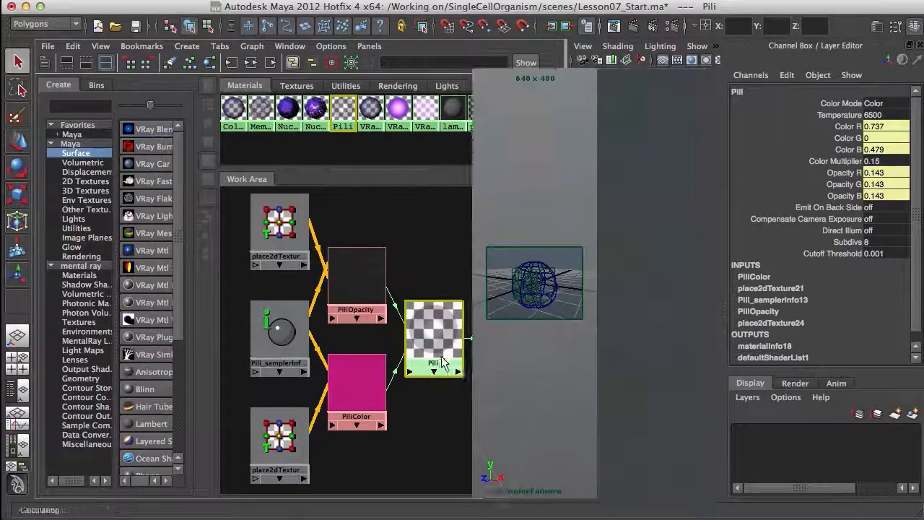
left_click_drag(768, 401, 773, 441)
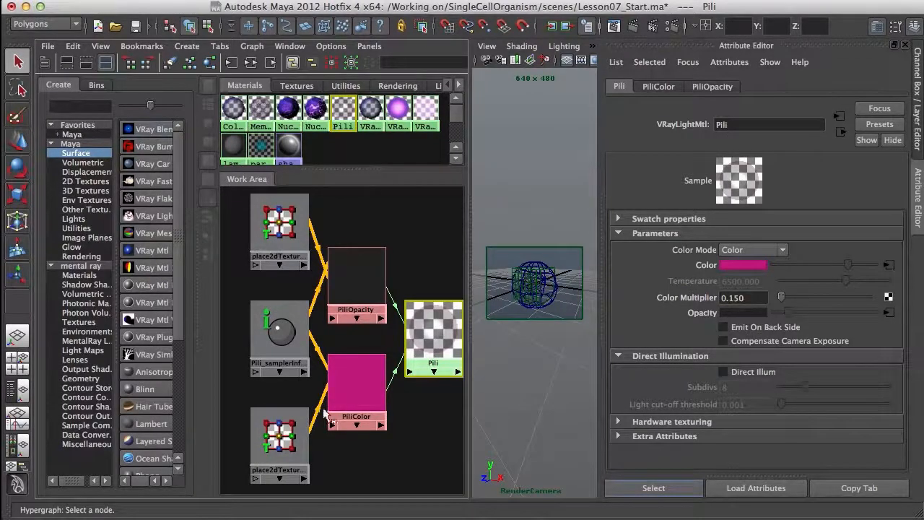
left_click(356, 386)
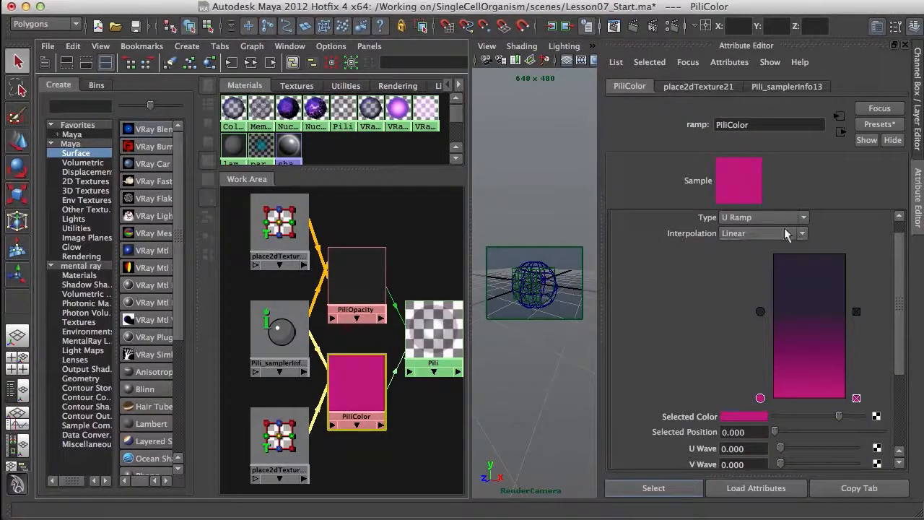
scroll(785, 261, "down", 2)
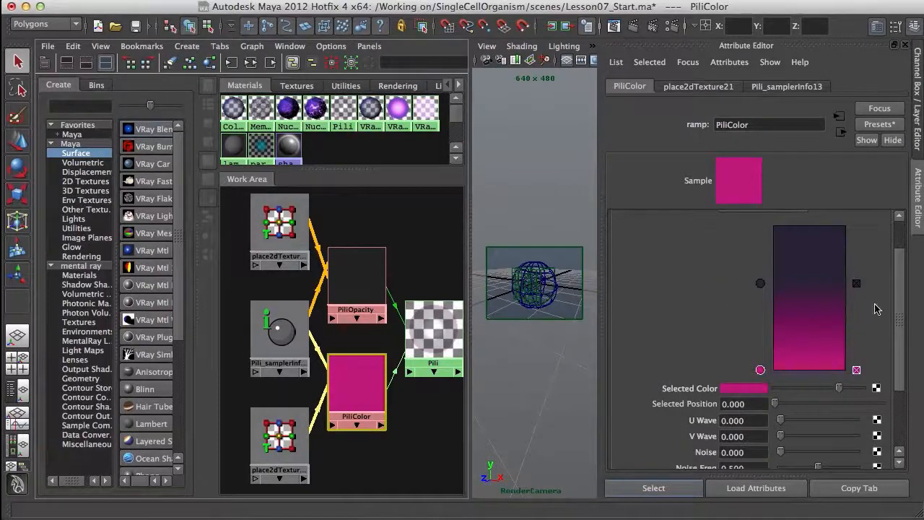
left_click_drag(899, 310, 899, 359)
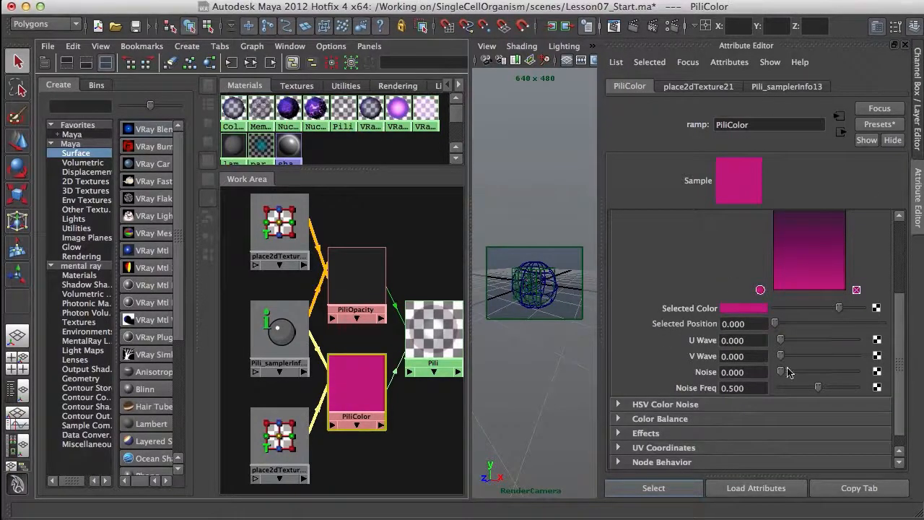
- Reselect the Pili material in the shading network and examine its swatch up close
middle_click_drag(376, 322, 350, 369, "alt")
left_click(426, 413)
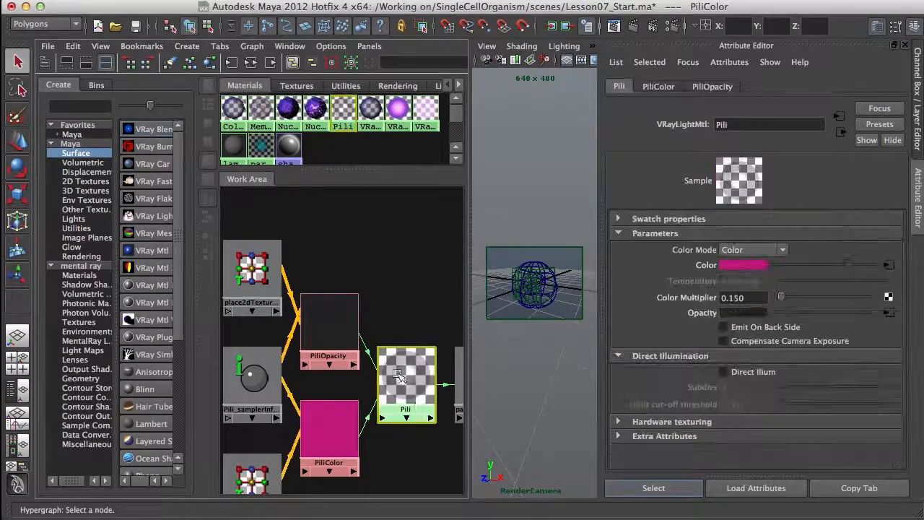
middle_click_drag(405, 393, 370, 345, "alt")
key("f")
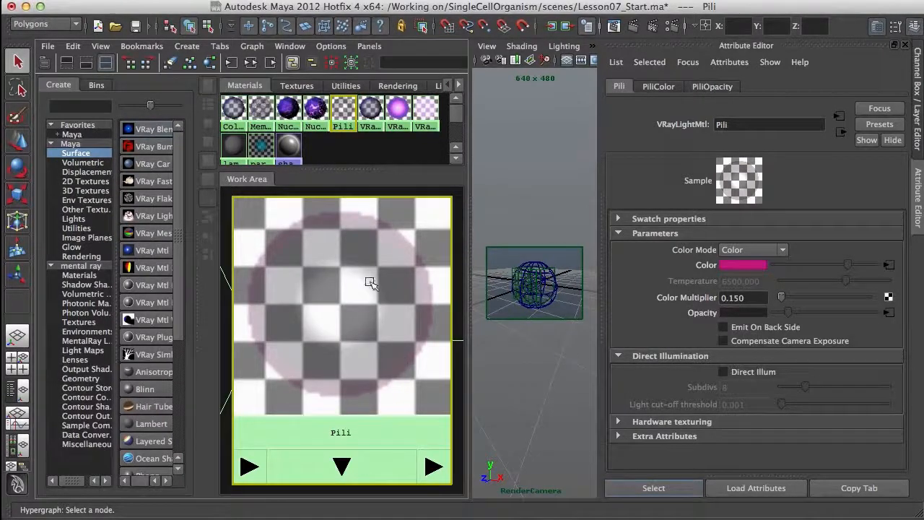
middle_click_drag(285, 318, 340, 305, "alt")
right_click_drag(342, 309, 309, 262, "alt")
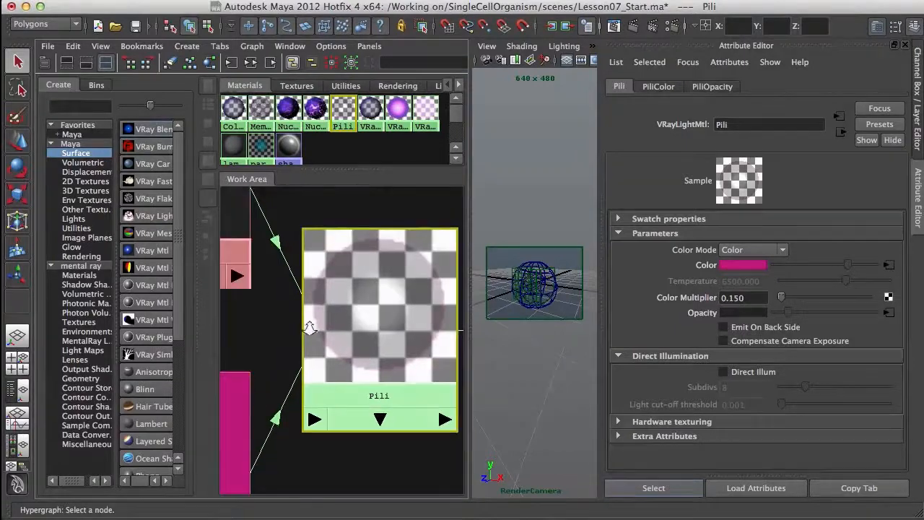
- Examine the PiliOpacity ramp's attributes and its place in the Pili shading network
middle_click_drag(310, 262, 412, 348, "alt")
right_click_drag(413, 348, 303, 318, "alt")
middle_click_drag(304, 317, 388, 325, "alt")
middle_click_drag(292, 377, 234, 412, "alt")
left_click(363, 304)
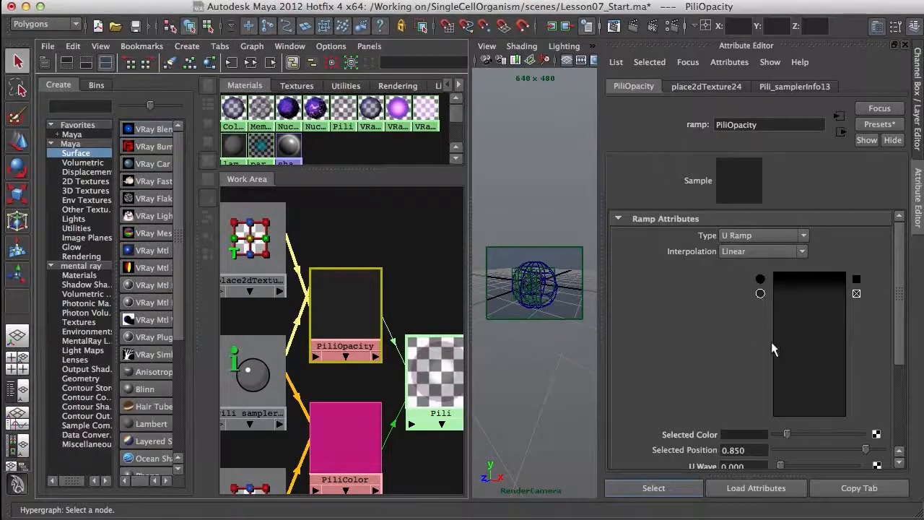
middle_click_drag(397, 383, 444, 345, "alt")
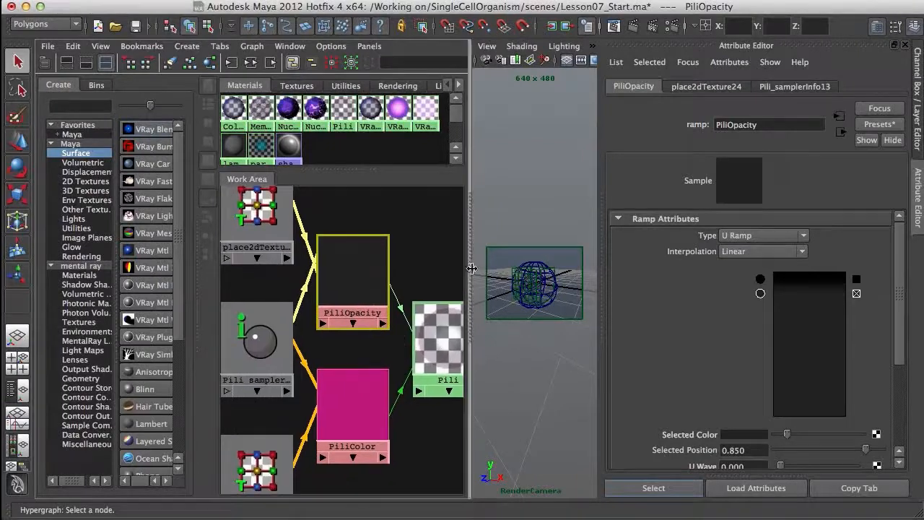
scroll(464, 283, "down", 5)
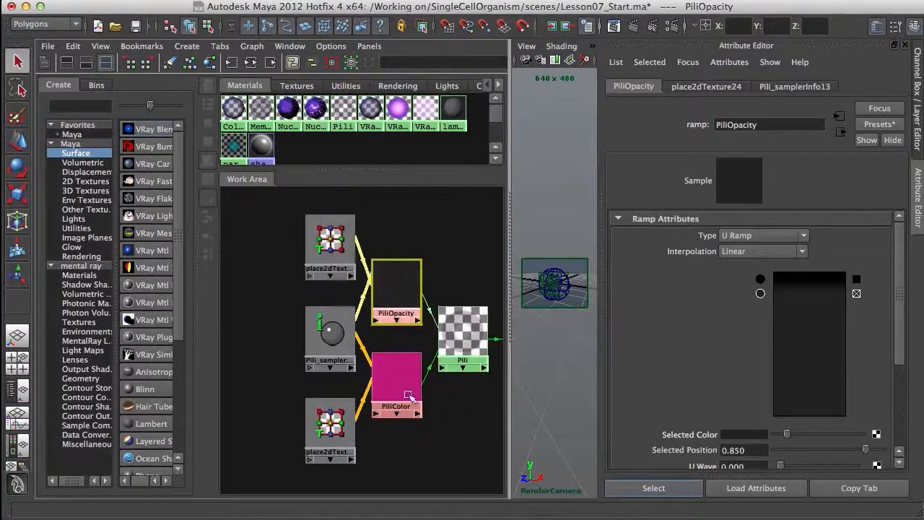
- Examine the Pili sampler info node's attributes and its connections to the PiliOpacity and PiliColor ramps
left_click_drag(325, 317, 318, 296)
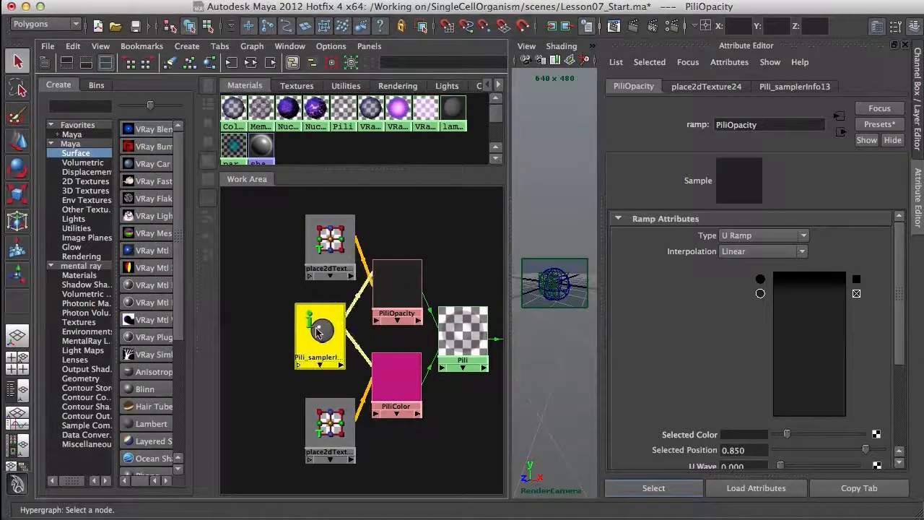
left_click(310, 339)
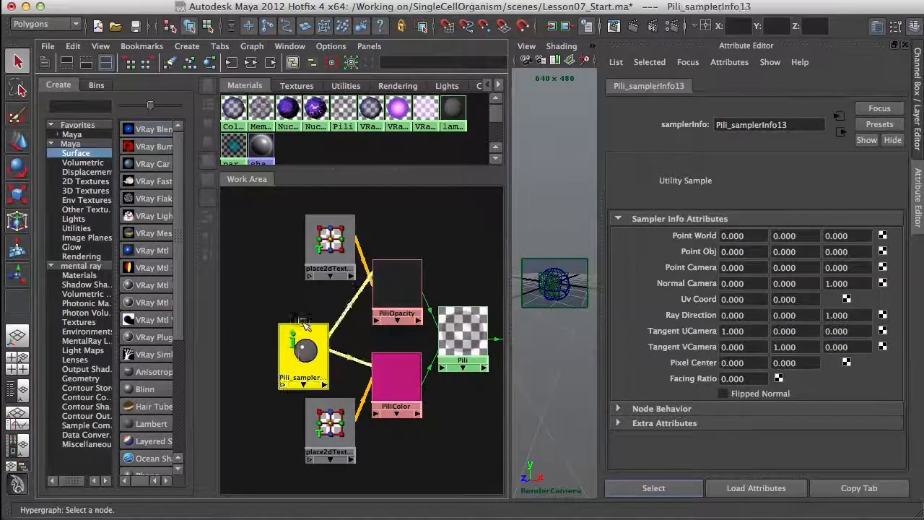
left_click_drag(313, 352, 341, 326)
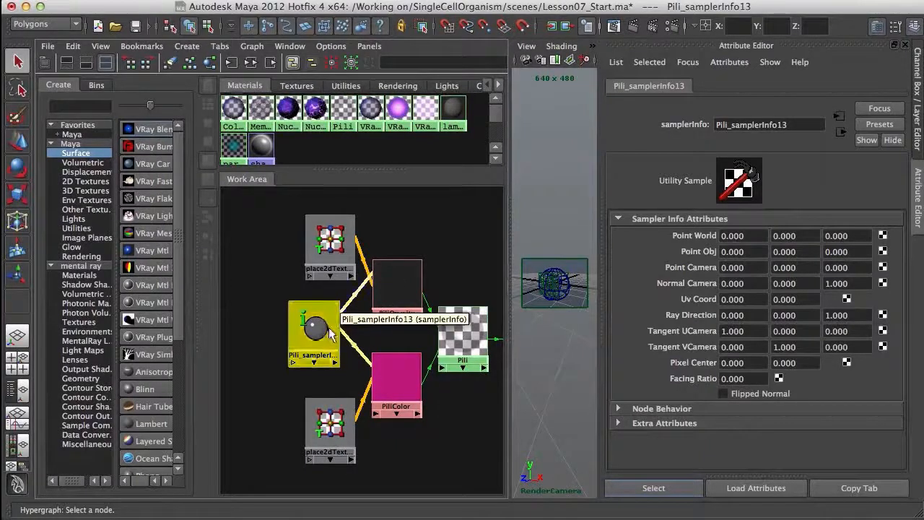
left_click_drag(330, 333, 341, 337)
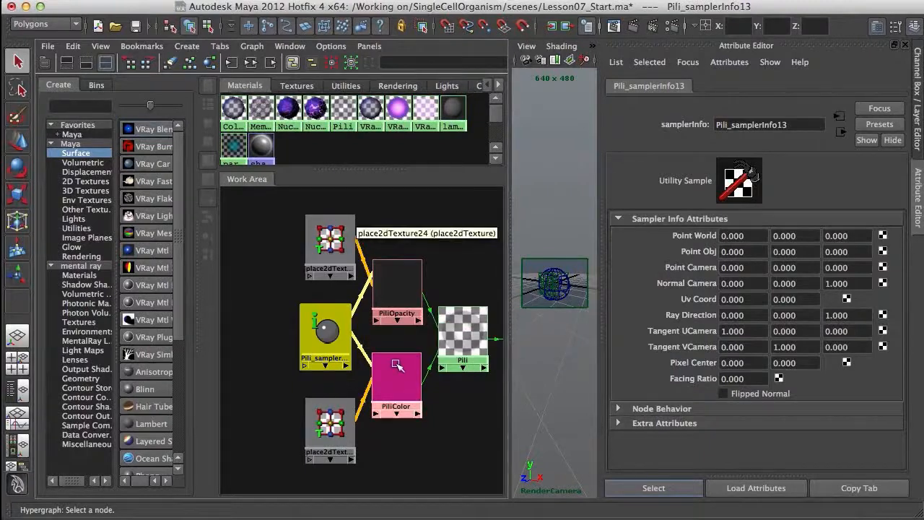
mouse_move(323, 332)
left_mouse_down()
mouse_move(291, 323)
mouse_move(309, 309)
mouse_move(301, 319)
mouse_move(316, 325)
mouse_move(321, 317)
left_mouse_up()
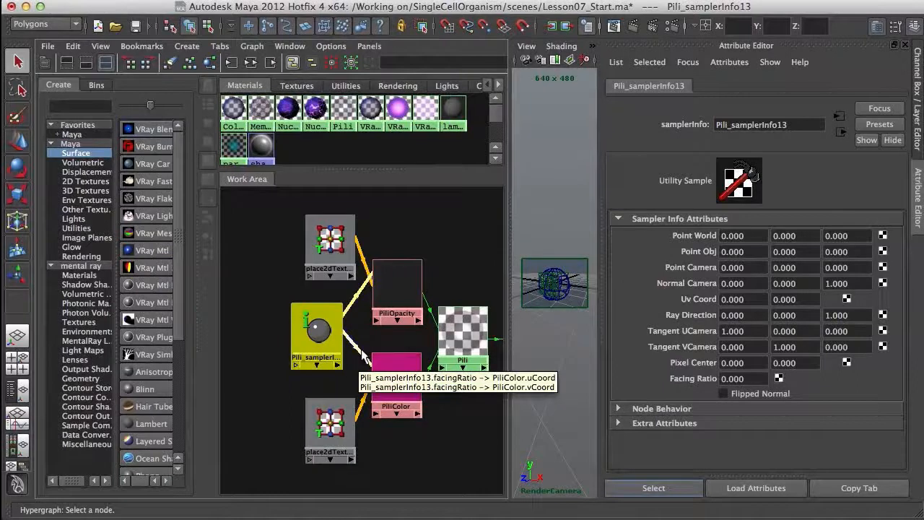
mouse_move(321, 328)
left_mouse_down()
mouse_move(326, 338)
mouse_move(322, 318)
mouse_move(325, 340)
left_mouse_up()
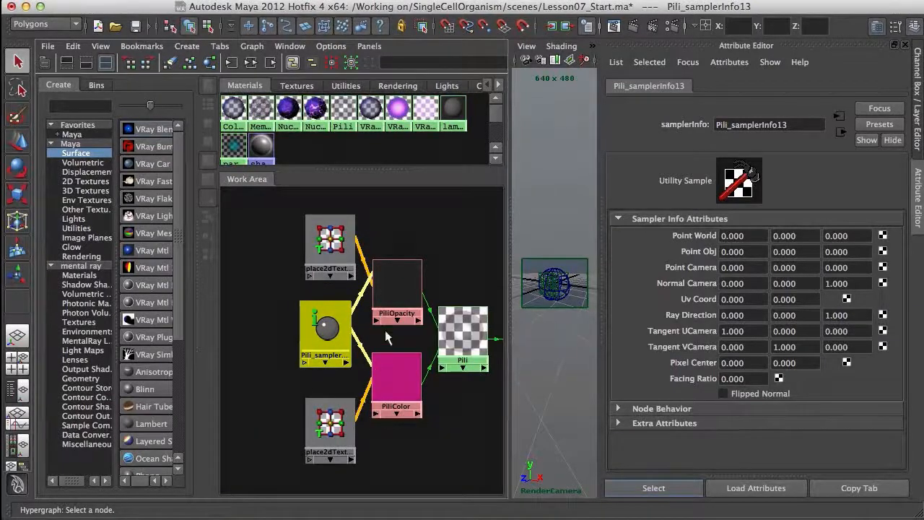
key("a")
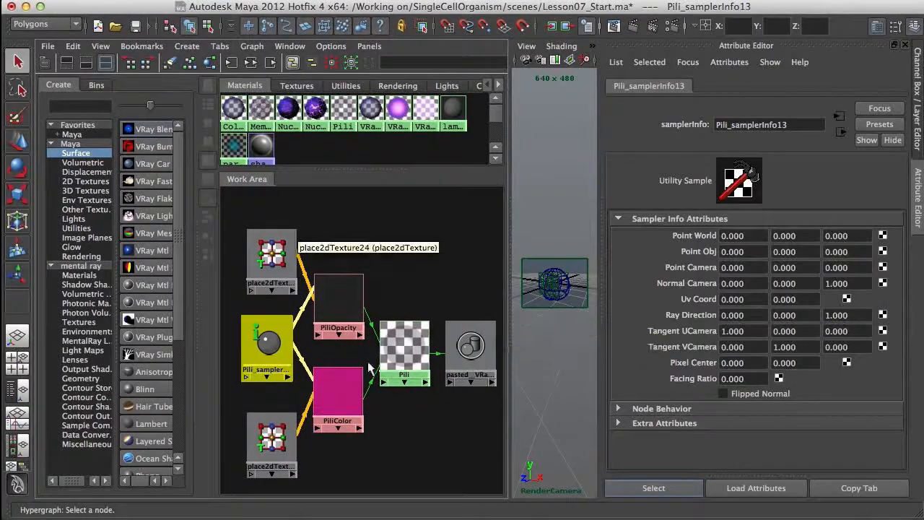
- Select PiliMesh in the camera view and assign the Pili material to it
mouse_move(378, 296)
middle_mouse_down("alt")
mouse_move(330, 320)
mouse_move(322, 315)
middle_mouse_up("alt")
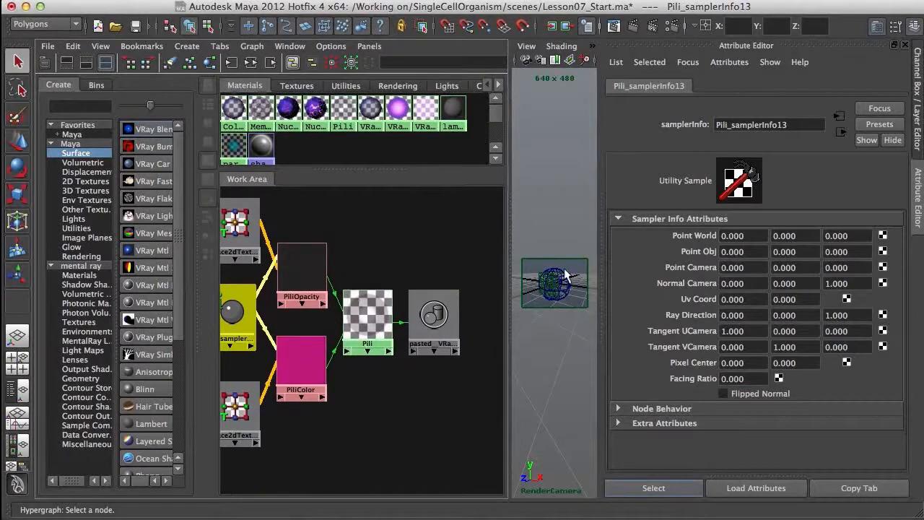
left_click(578, 312)
left_click(577, 301)
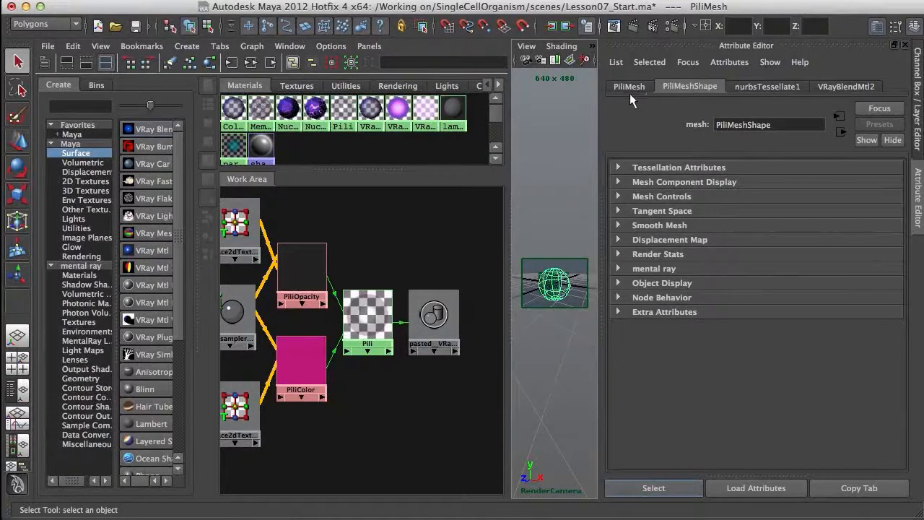
right_click(366, 312)
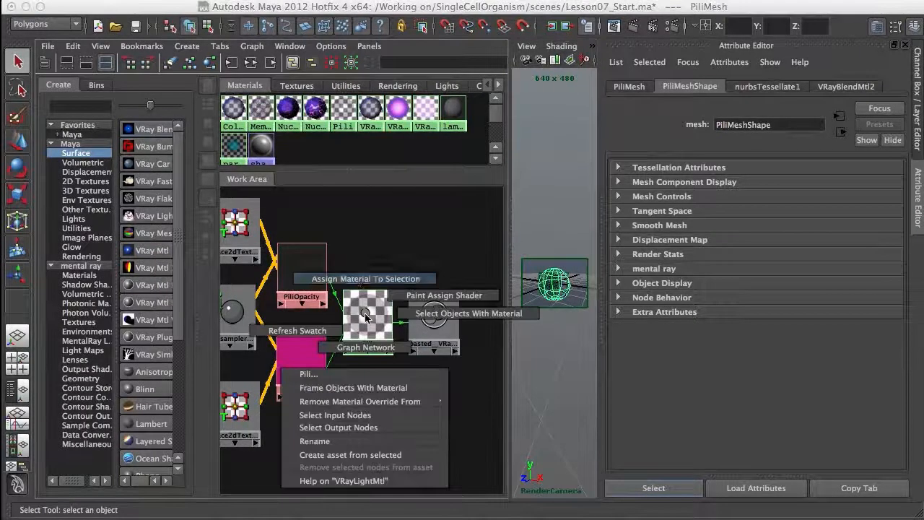
left_click(365, 279)
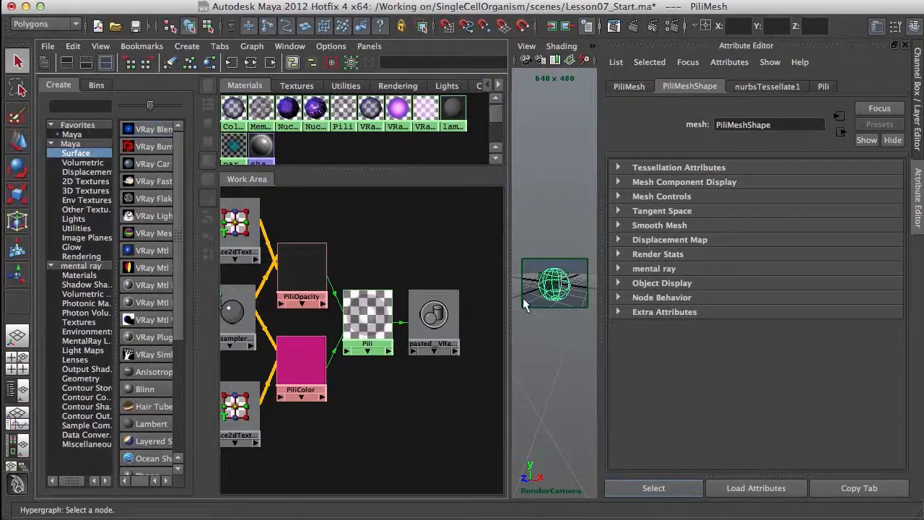
- Show the Channel Box and enlarge the RenderCamera view to fill the workspace
left_click(878, 26)
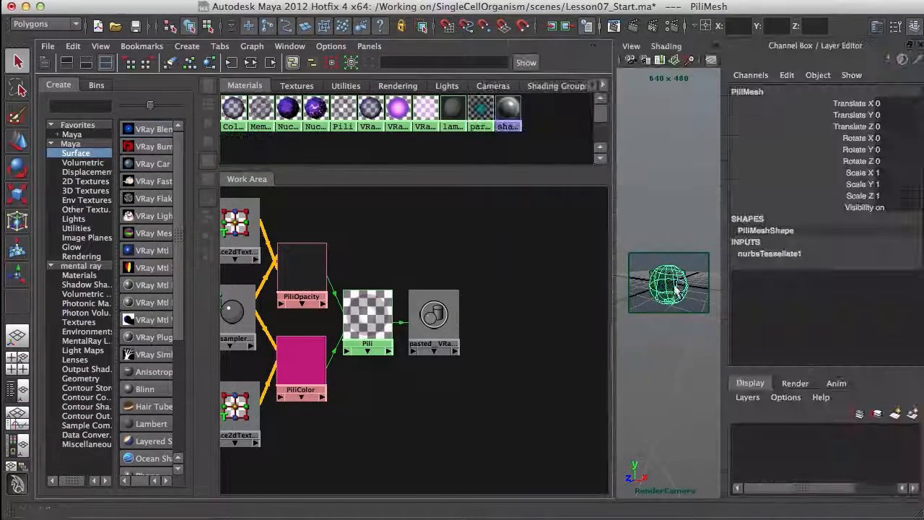
key("space")
key("space")
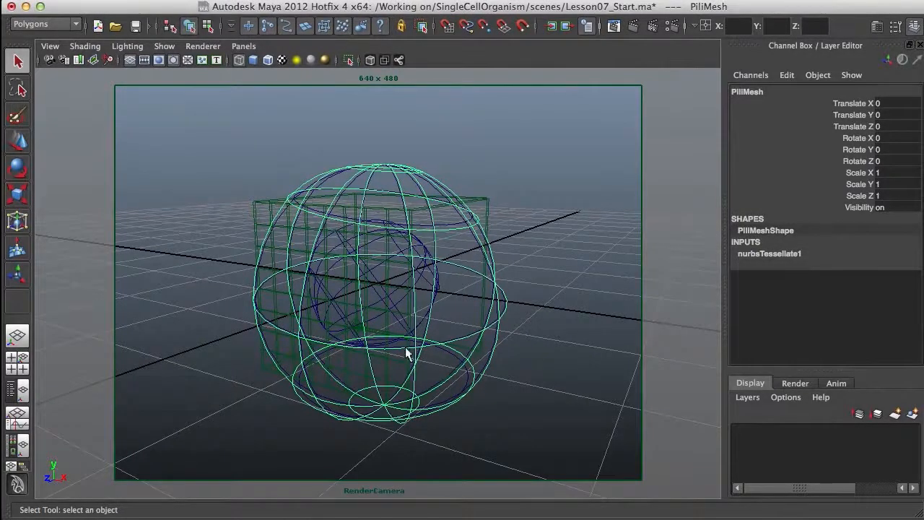
- Render the cell with V-Ray, inspect the Pili material on the membrane, and close the Render View
left_click(616, 26)
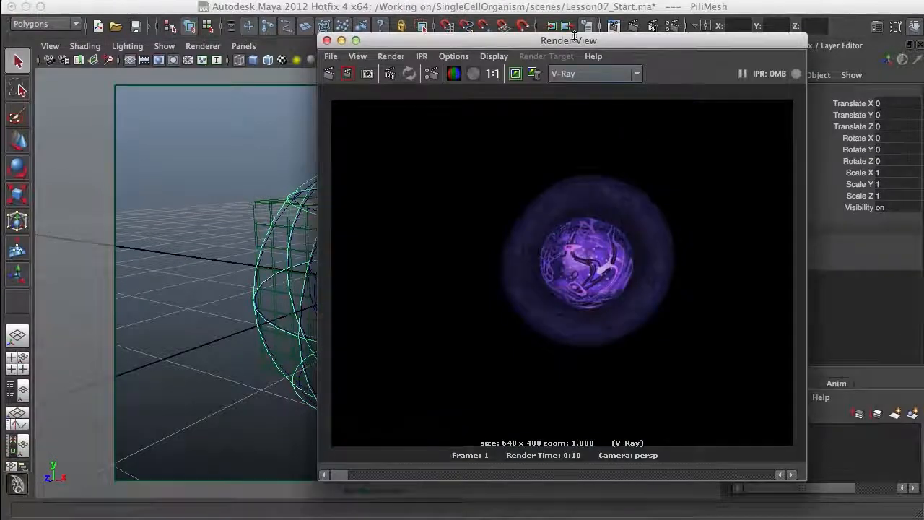
left_click_drag(572, 44, 543, 42)
left_click(296, 70)
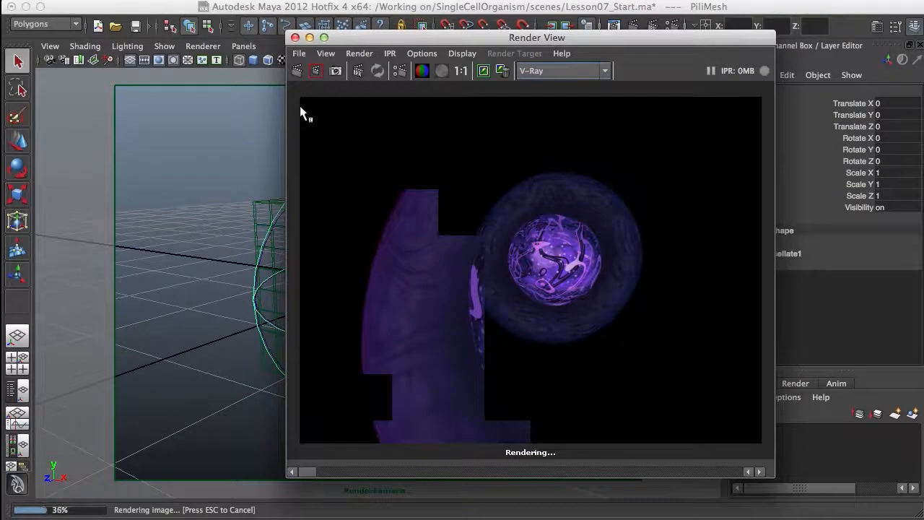
left_click_drag(524, 38, 504, 26)
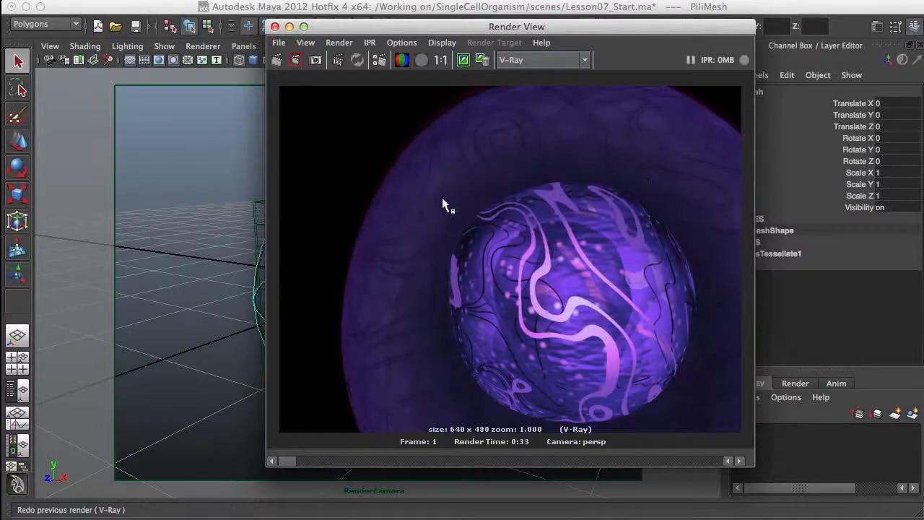
left_click(274, 27)
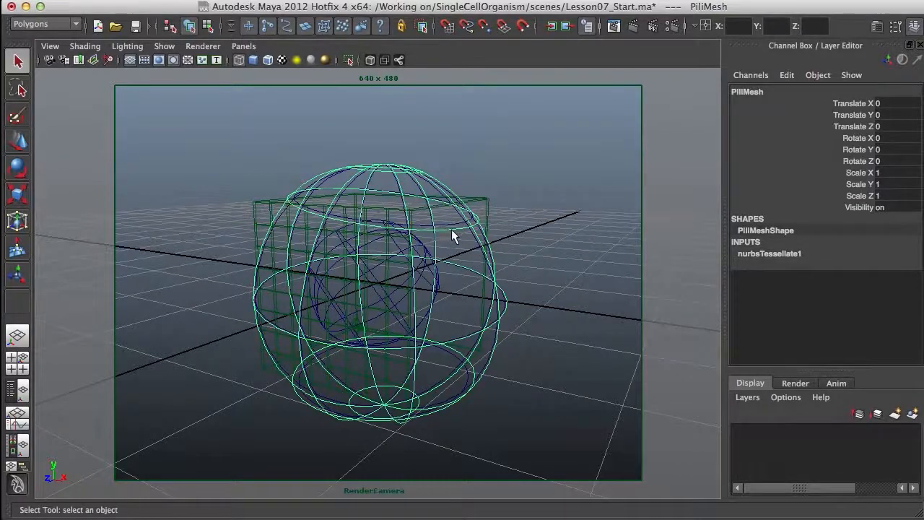
- Turn off PiliMesh's smooth preview, display it shaded, apply a polygon Smooth, and return to object selection
key("1")
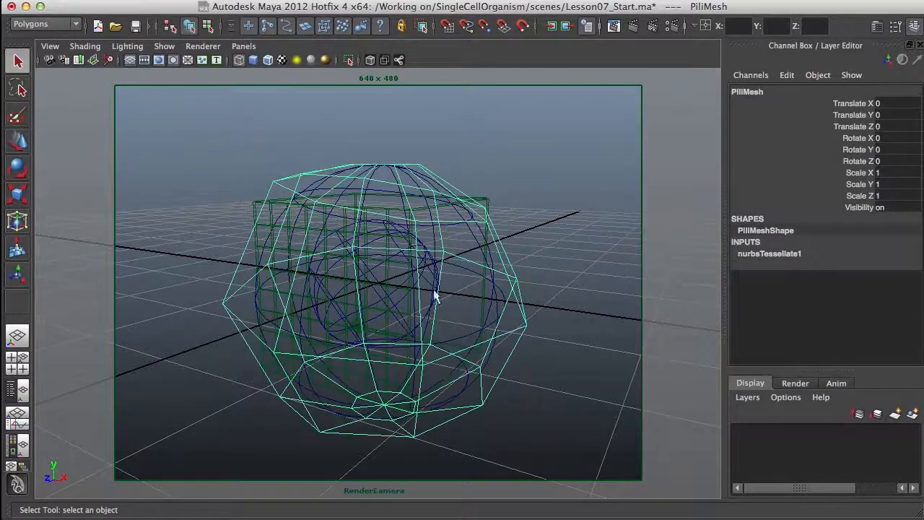
key("5")
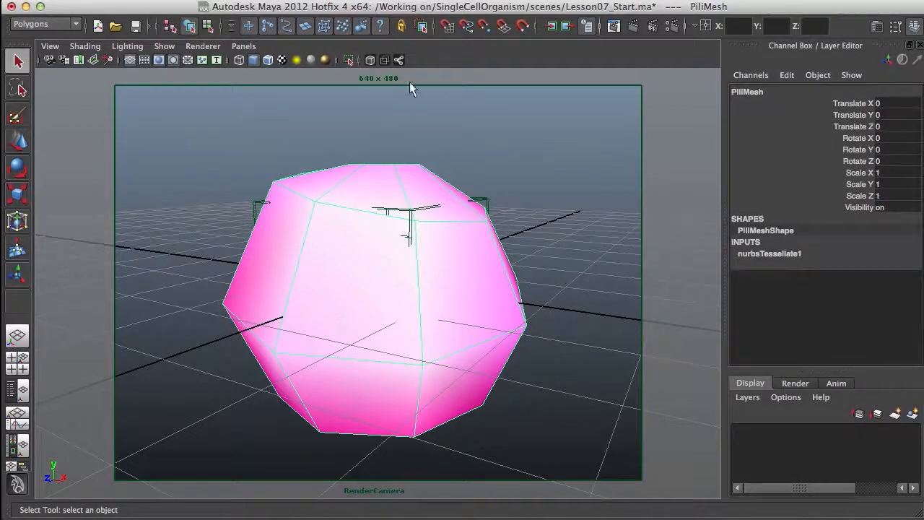
left_click(437, 1)
left_click(497, 85)
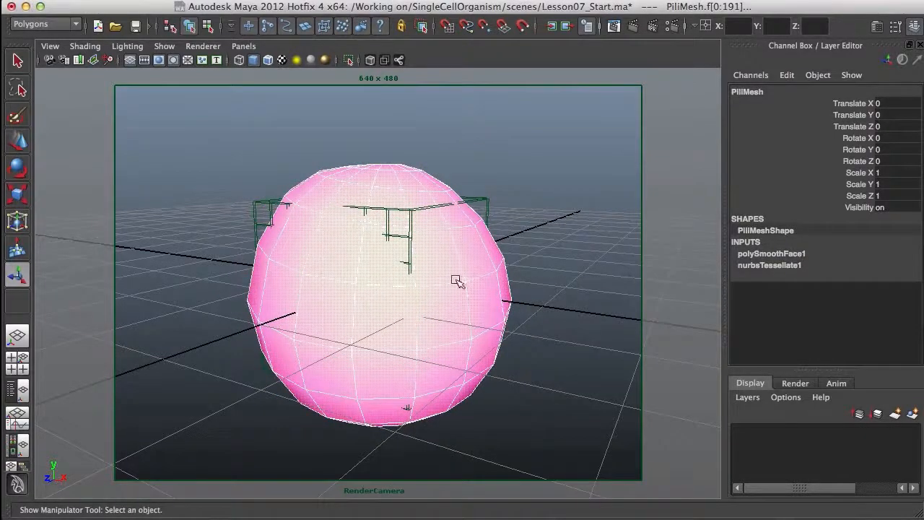
right_click_drag(458, 276, 502, 267)
left_click(499, 269)
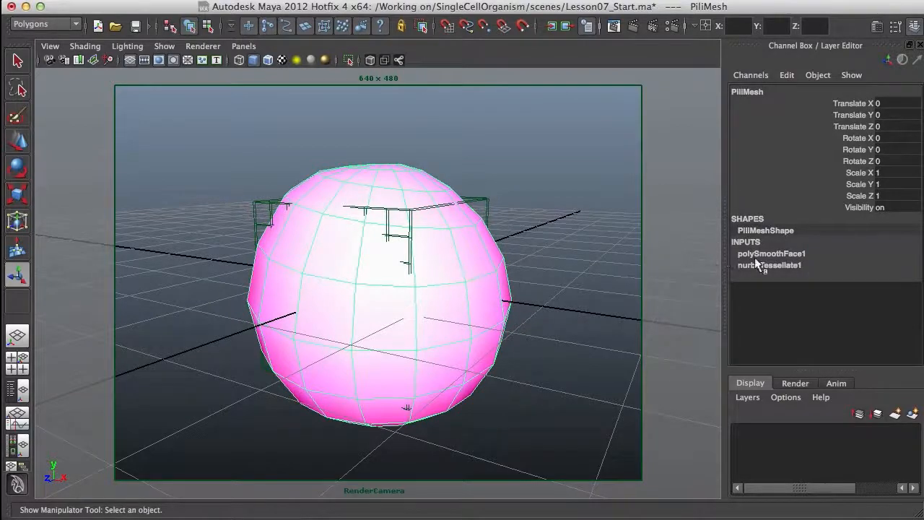
- Set the Divisions of PiliMesh's polySmoothFace1 input to 3
left_click(796, 254)
left_click(877, 289)
type("3")
key("Return")
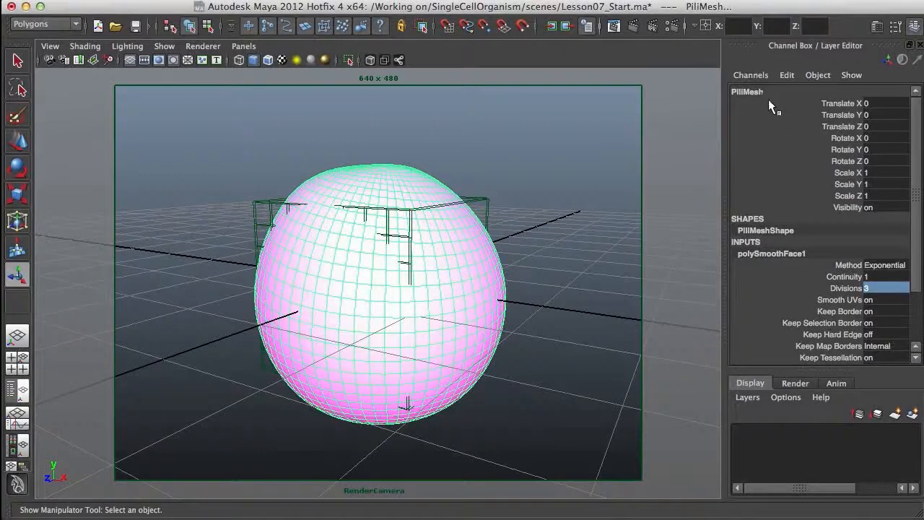
- Add VRayFur to PiliMesh, run a test render, and close the Render View
left_click(211, 4)
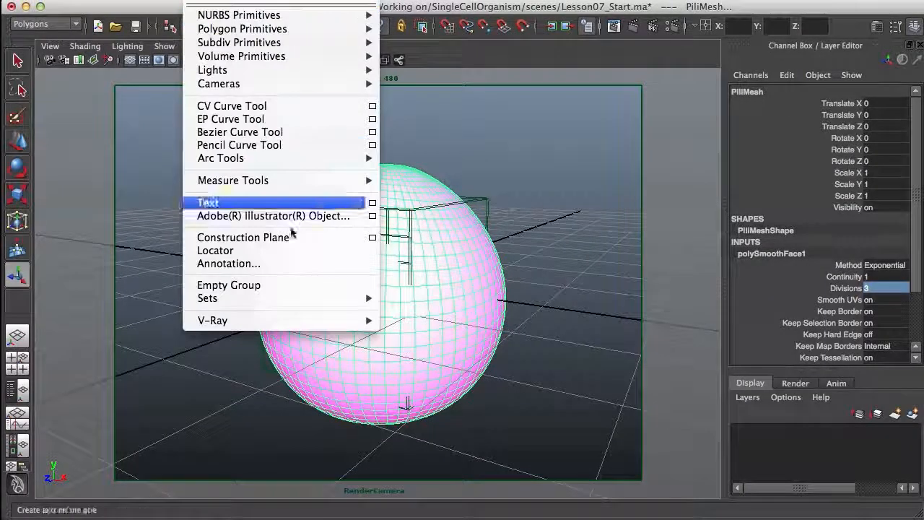
mouse_move(296, 321)
mouse_move(497, 477)
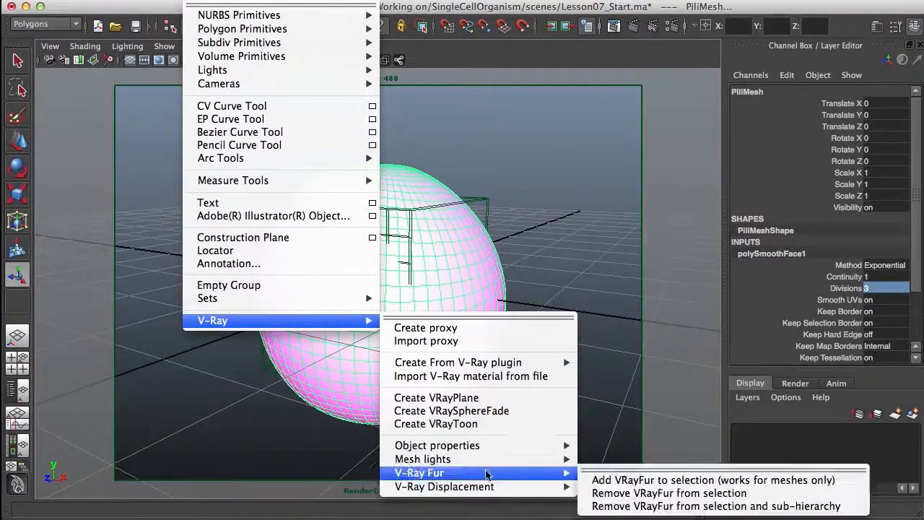
left_click(695, 481)
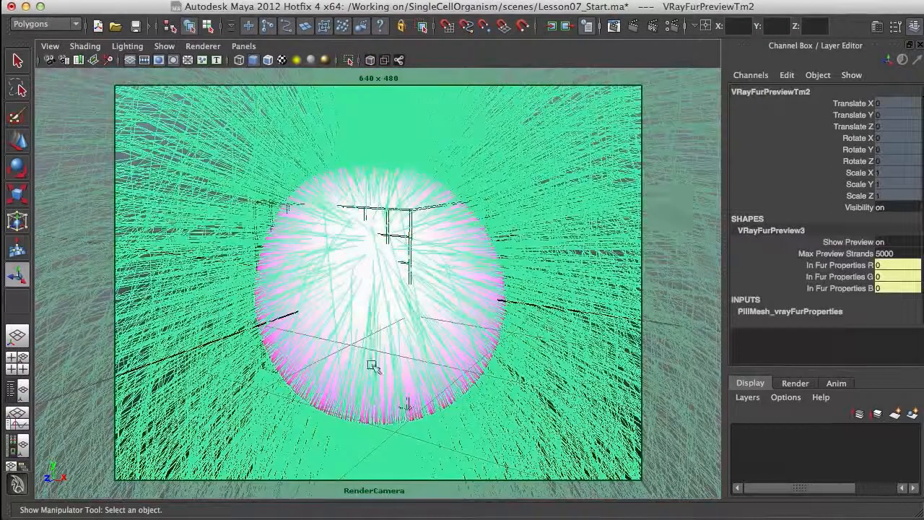
left_click(634, 29)
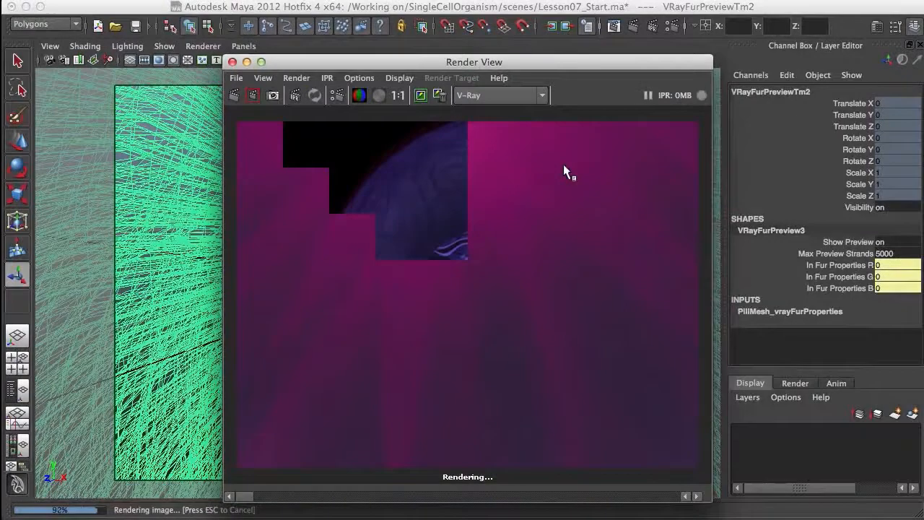
left_click(232, 62)
- Switch the viewport to the persp camera, test-render the fur from there, and close the Render View
left_click(243, 46)
mouse_move(289, 60)
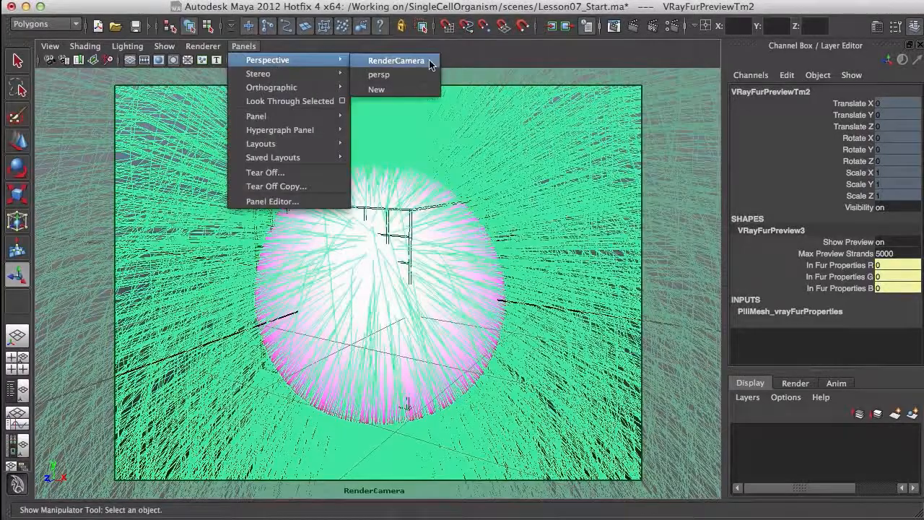
left_click(379, 75)
right_click_drag(542, 279, 284, 223, "alt")
middle_click_drag(283, 223, 421, 264, "alt")
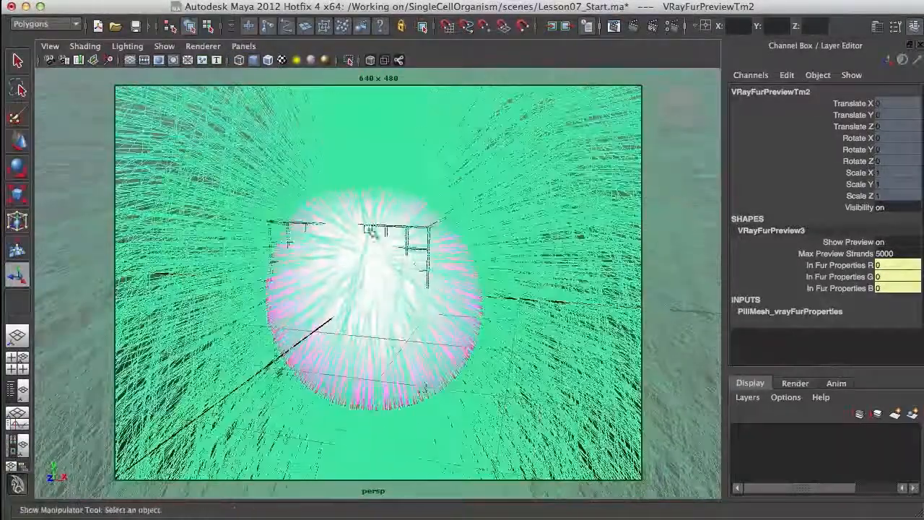
left_click(631, 28)
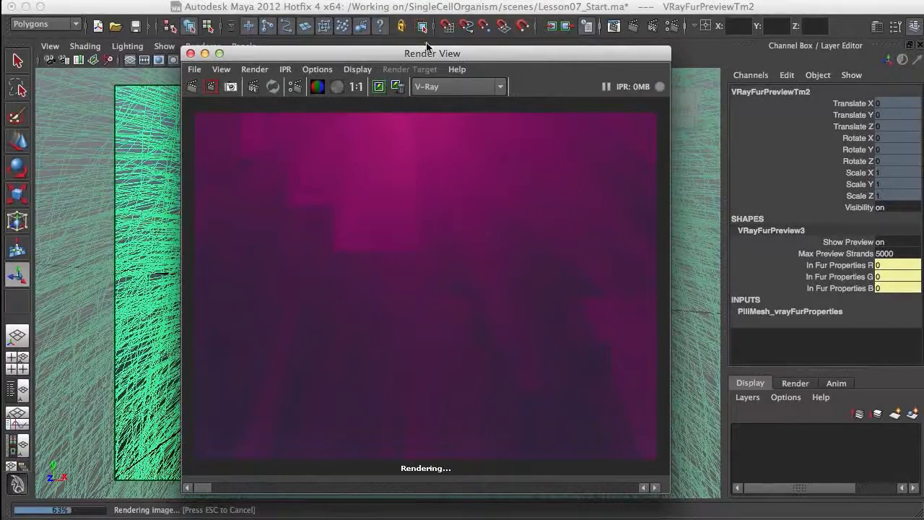
left_click_drag(423, 49, 456, 62)
left_click(221, 67)
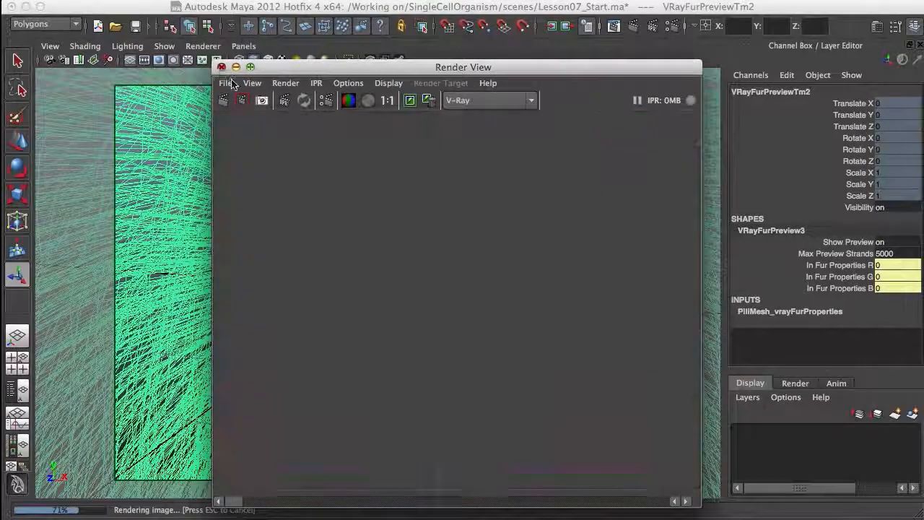
- Frame the entire fur preview in the persp view to inspect its overall shape
mouse_move(463, 267)
left_mouse_down("alt")
mouse_move(489, 250)
mouse_move(431, 262)
mouse_move(469, 272)
left_mouse_up("alt")
right_click_drag(468, 273, 224, 221, "alt")
left_click_drag(405, 253, 414, 279, "alt")
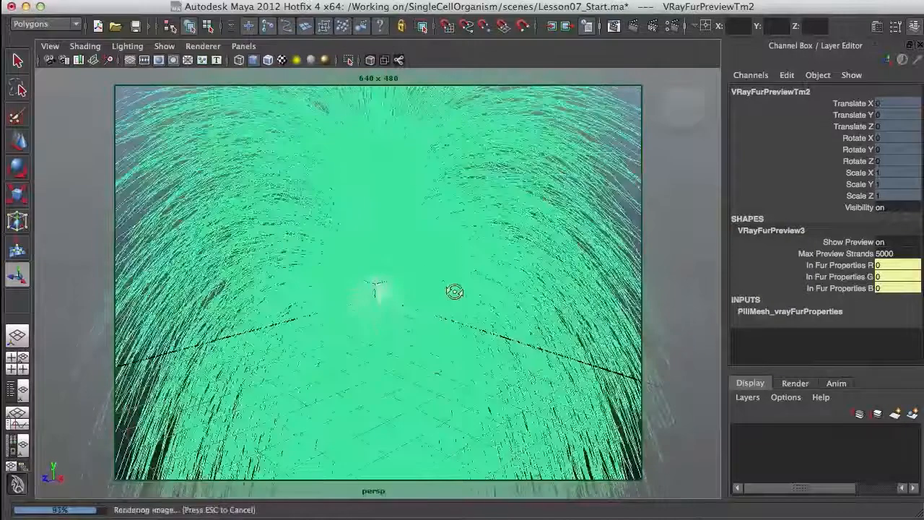
key("f")
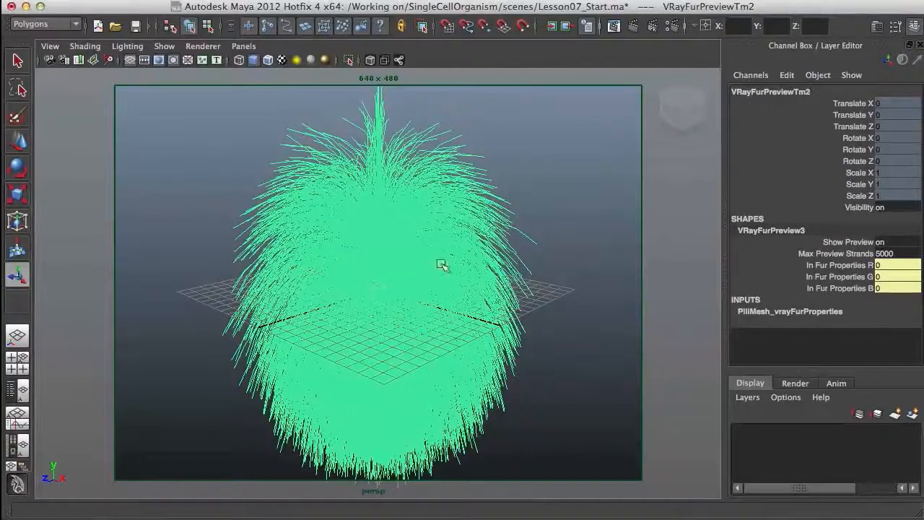
- Shorten the PiliMesh fur to a Length of about 2.03 and test-render the organism from the persp camera
left_click(533, 217)
left_click(472, 212)
left_click(878, 27)
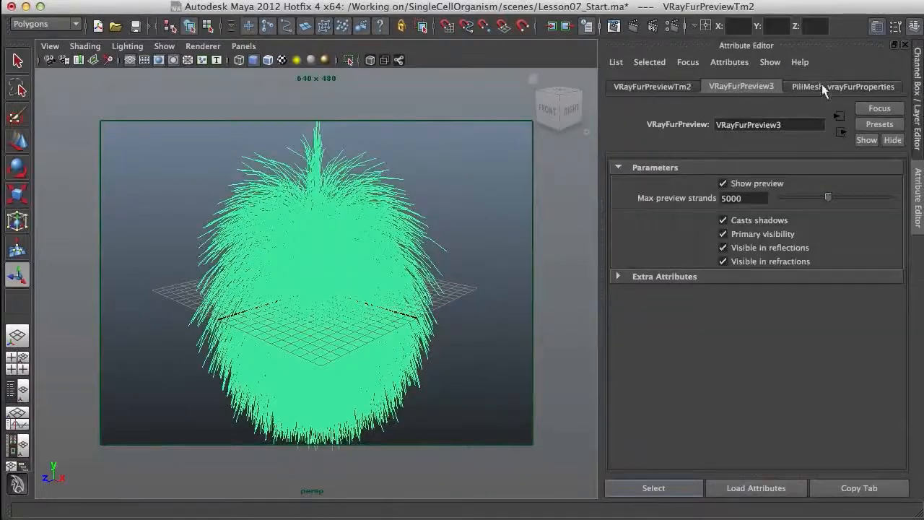
left_click(824, 86)
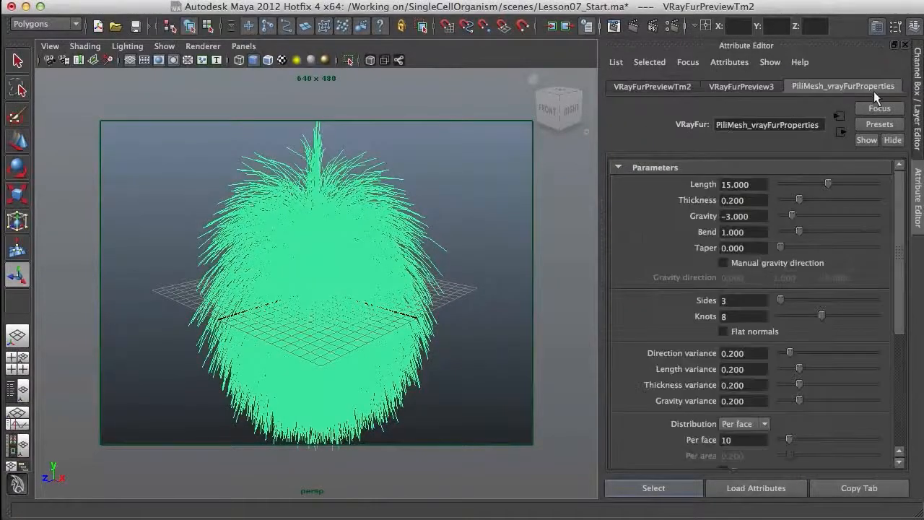
left_click_drag(825, 186, 787, 185)
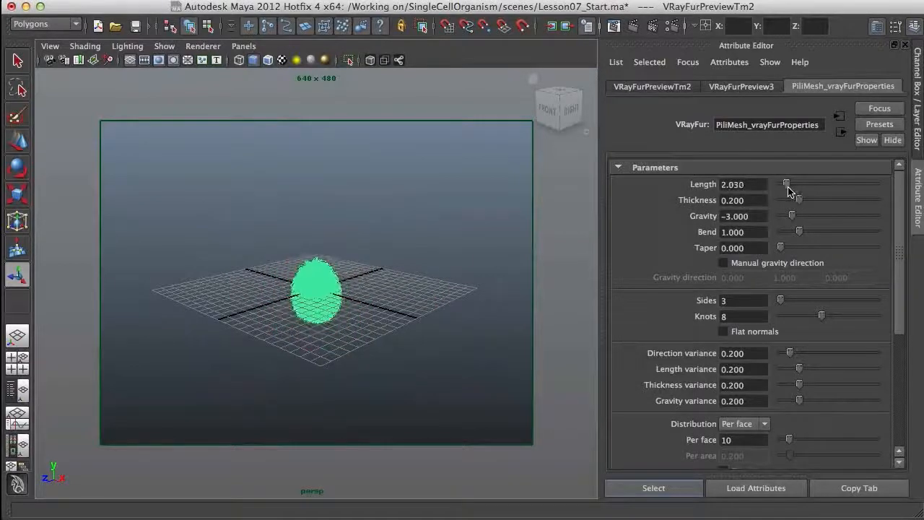
right_click_drag(345, 305, 436, 342, "alt")
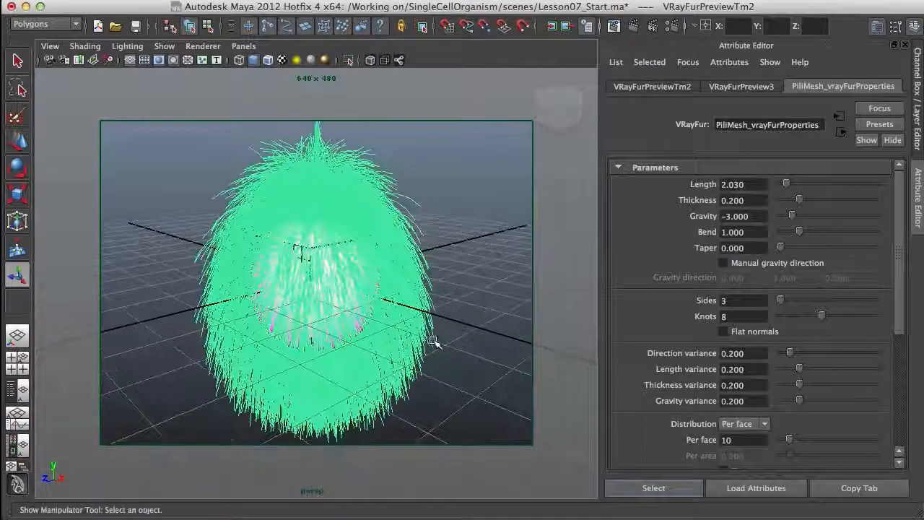
left_click(634, 29)
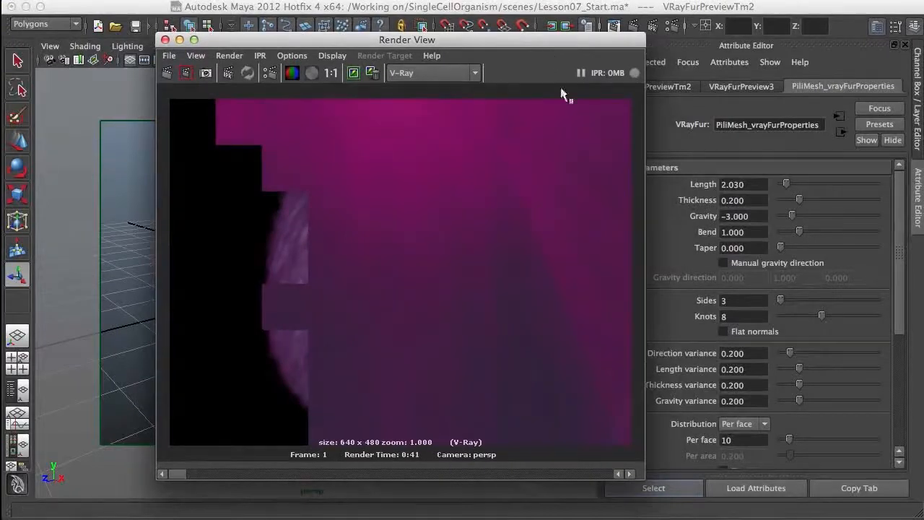
- Set the fur's Per face distribution to 1 and render the organism again
left_click_drag(902, 295, 902, 338)
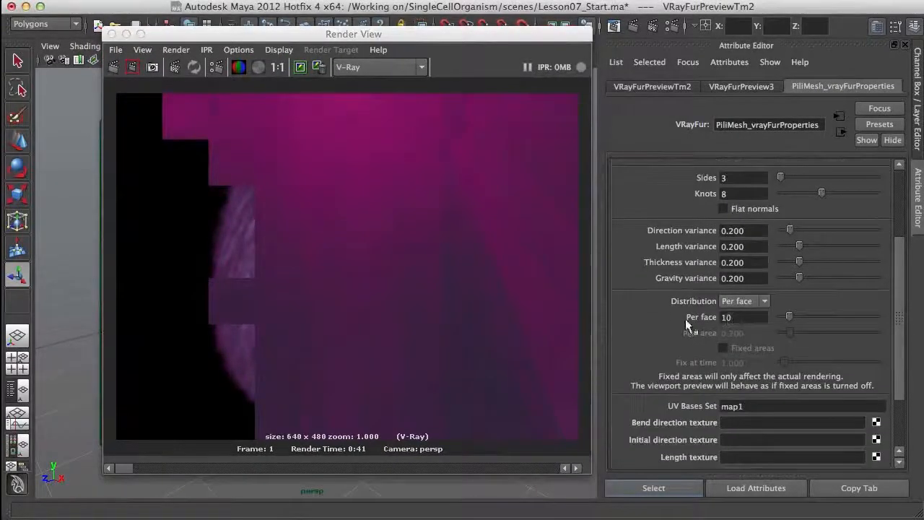
left_click(744, 318)
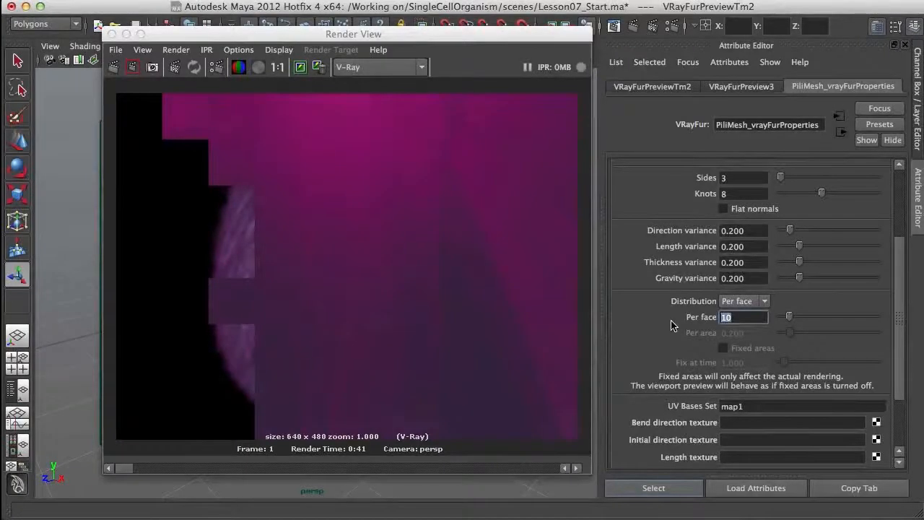
type("1")
key("Return")
left_click(119, 68)
left_click(118, 69)
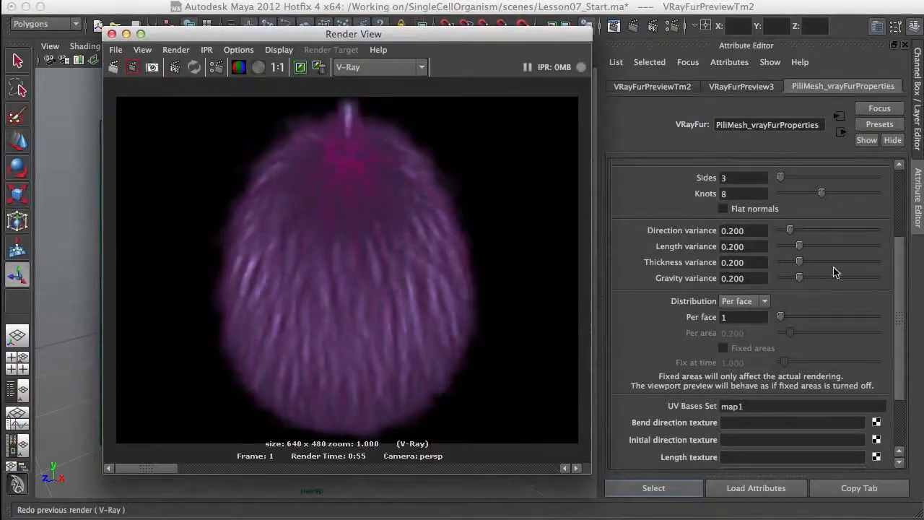
- Set the fur's Thickness to 0.010
left_click_drag(903, 264, 904, 174)
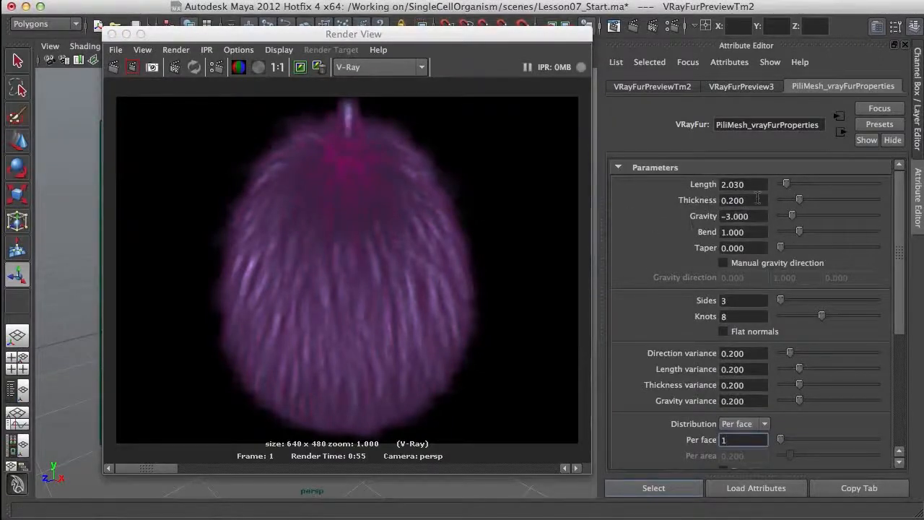
left_click_drag(757, 200, 730, 200)
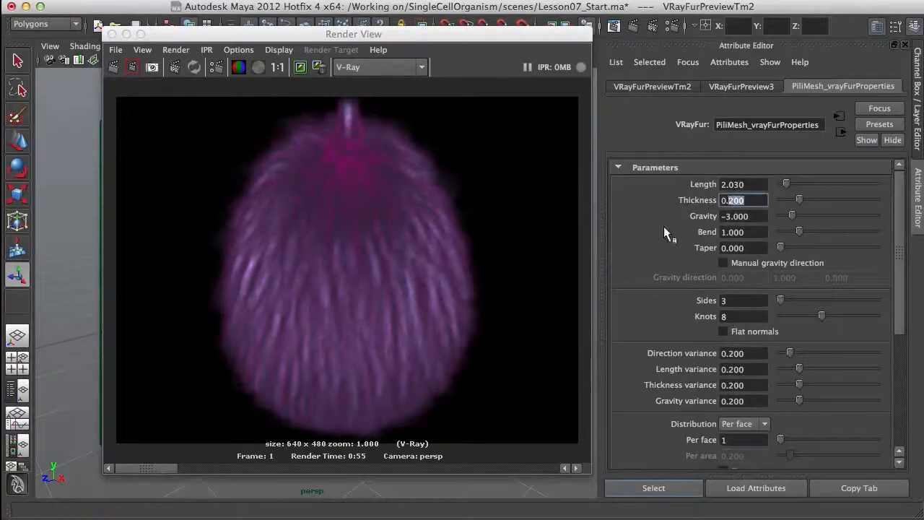
type("010")
key("Return")
- Select PiliMesh and set the Divisions of its polySmoothFace1 input to 2
left_click_drag(497, 45, 796, 42)
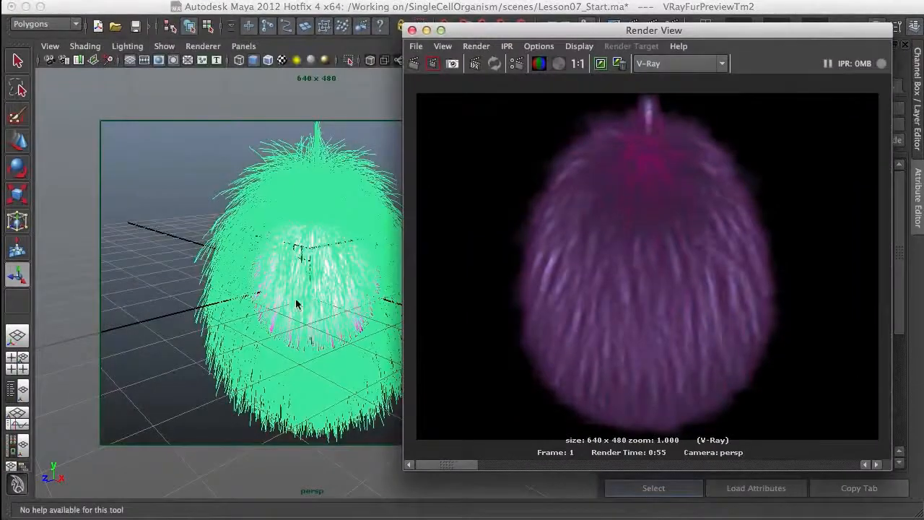
left_click(338, 301)
left_click_drag(549, 31, 293, 40)
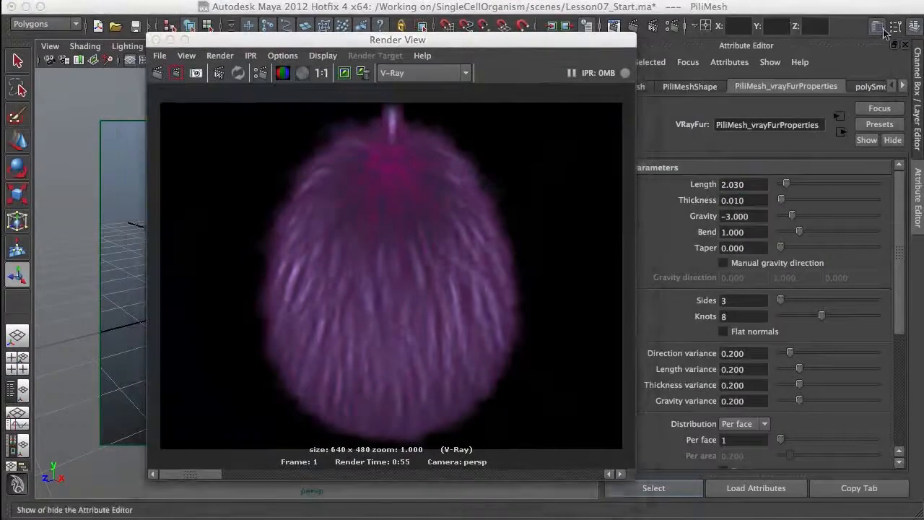
left_click(887, 27)
left_click(771, 254)
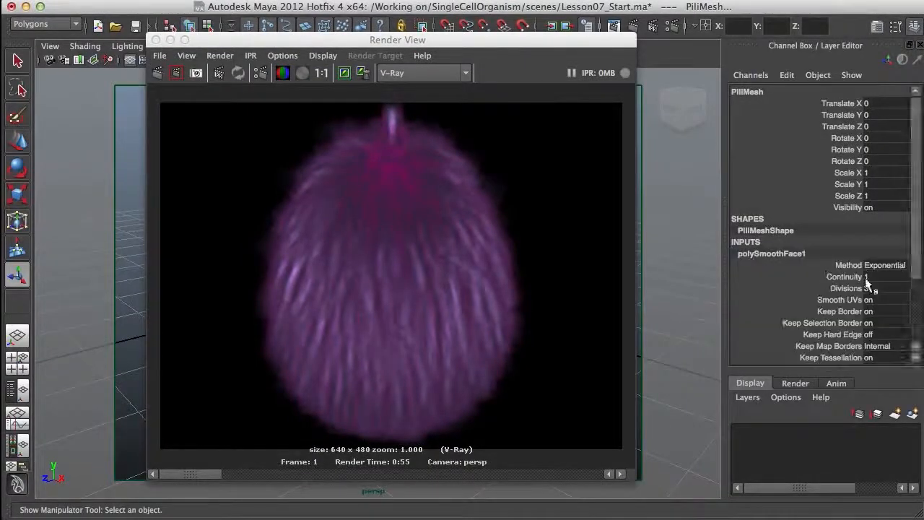
left_click(877, 289)
type("2")
key("Return")
- Mark a render region covering the organism's upper-left part and its surrounding background, and render only that region
left_click_drag(497, 47, 604, 51)
left_click_drag(527, 160, 342, 349)
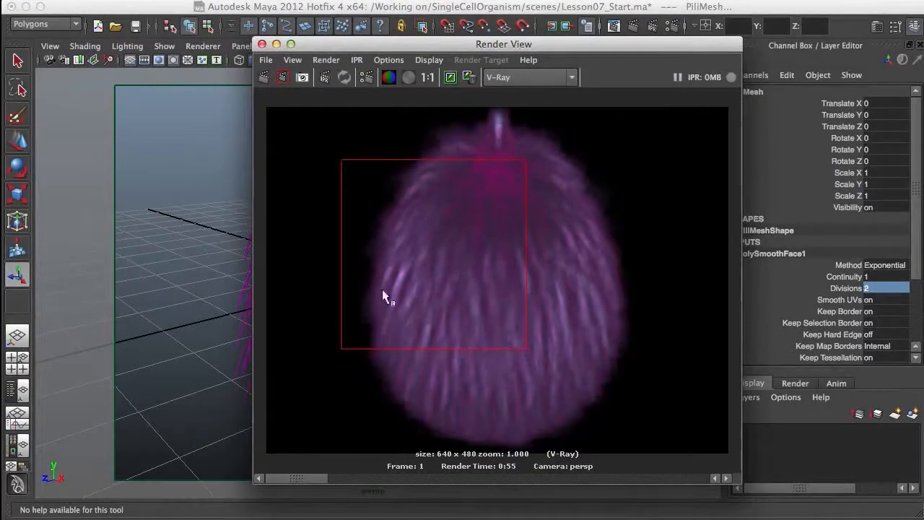
left_click_drag(529, 145, 343, 325)
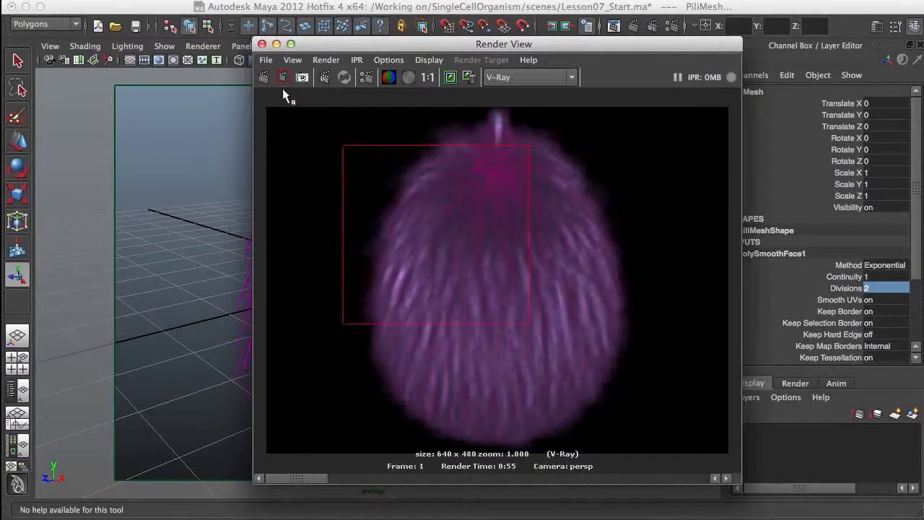
left_click(282, 76)
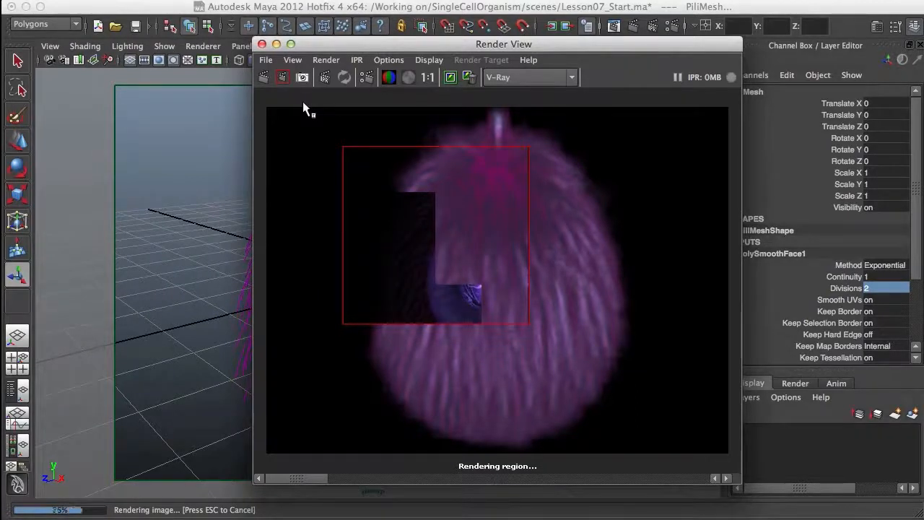
- Select the fur preview, set the fur's Thickness to 0.800, and start rendering the marked region
left_click_drag(621, 45, 762, 43)
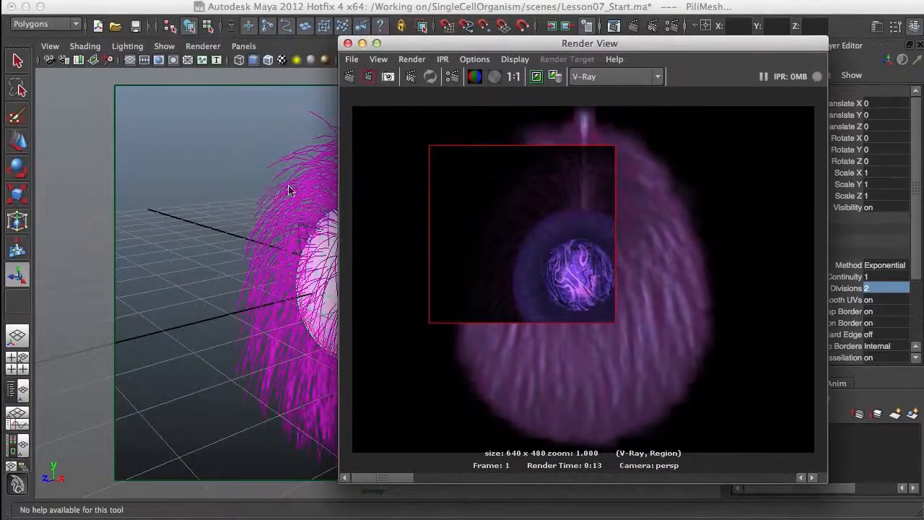
left_click(304, 193)
left_click_drag(692, 44, 499, 42)
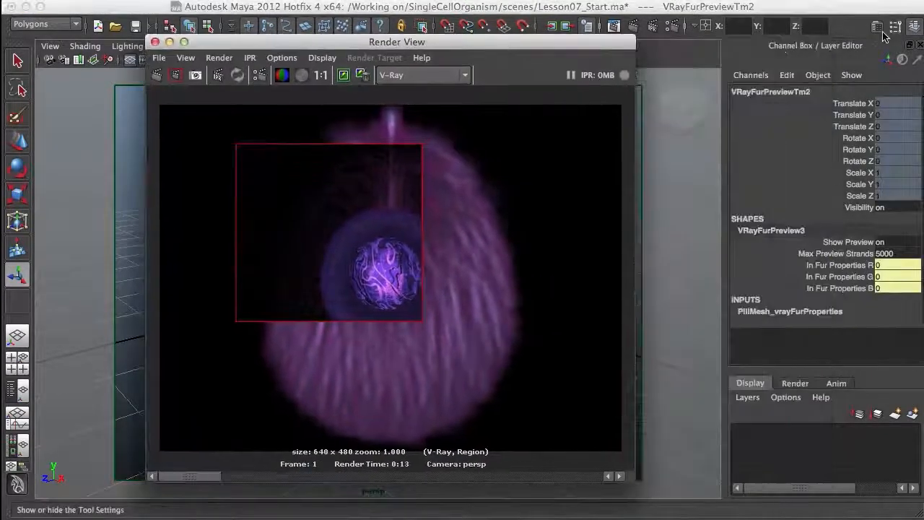
left_click(878, 26)
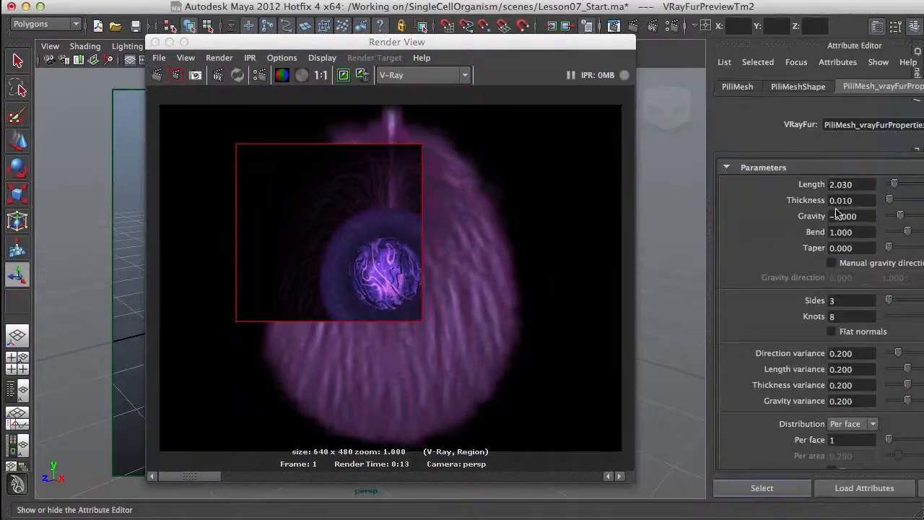
double_click(751, 202)
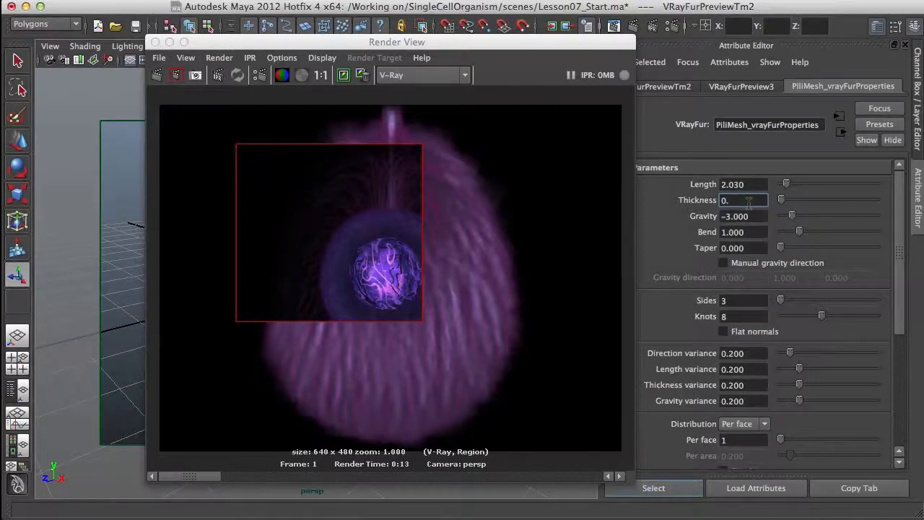
type("80")
key("Return")
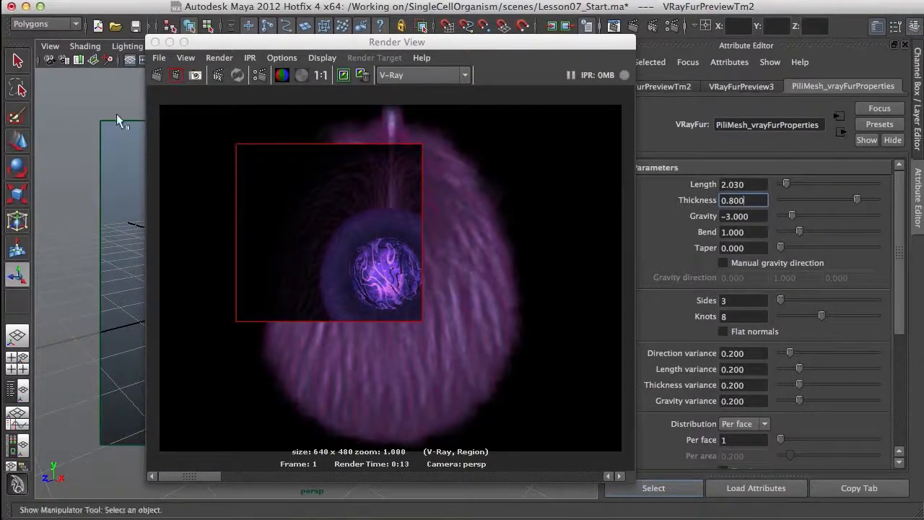
left_click(176, 75)
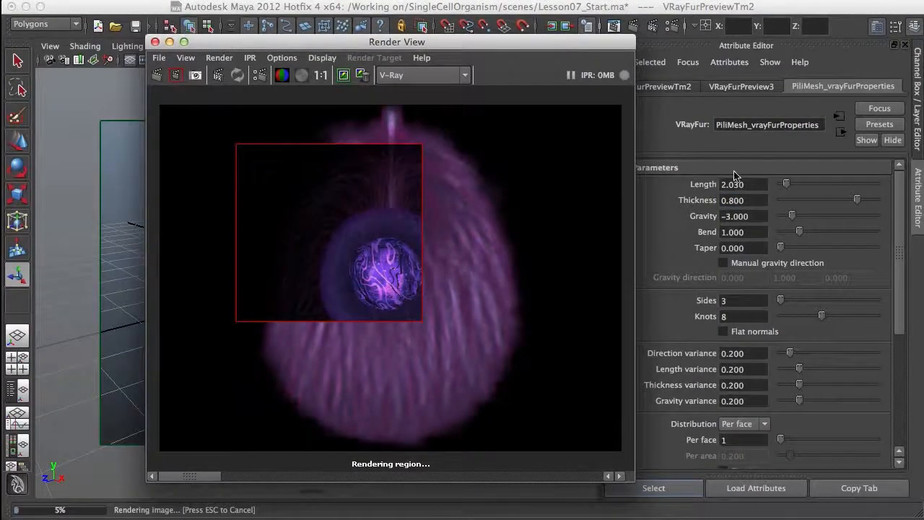
- Set the fur's Thickness to 0.090 and render the marked region again
left_click(755, 201)
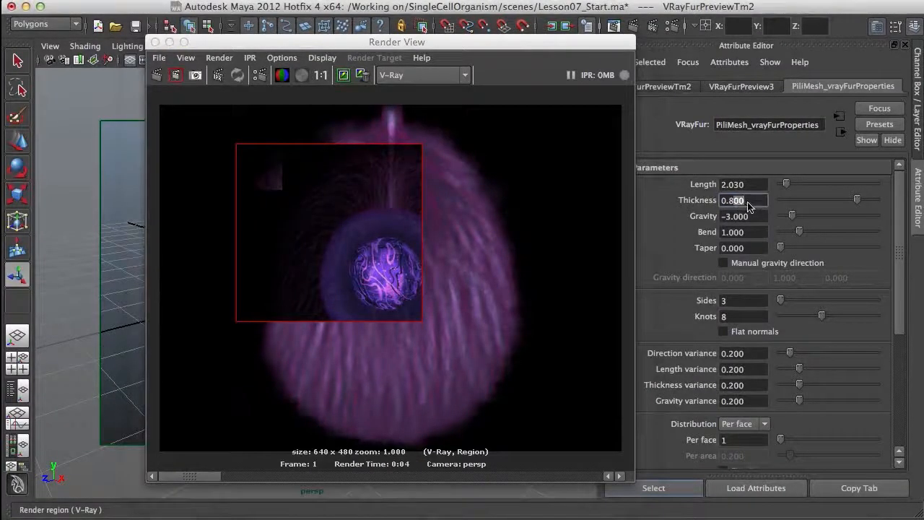
left_click_drag(755, 204, 729, 208)
left_click(175, 77)
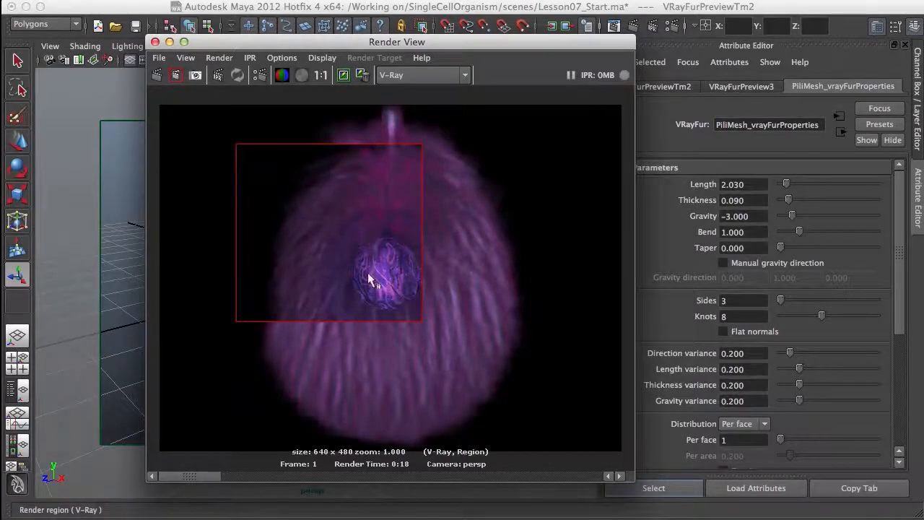
- Show the Hypershade beside the persp view and examine the Pili material's PiliColor ramp against the last render
left_click(17, 446)
left_click_drag(399, 45, 921, 473)
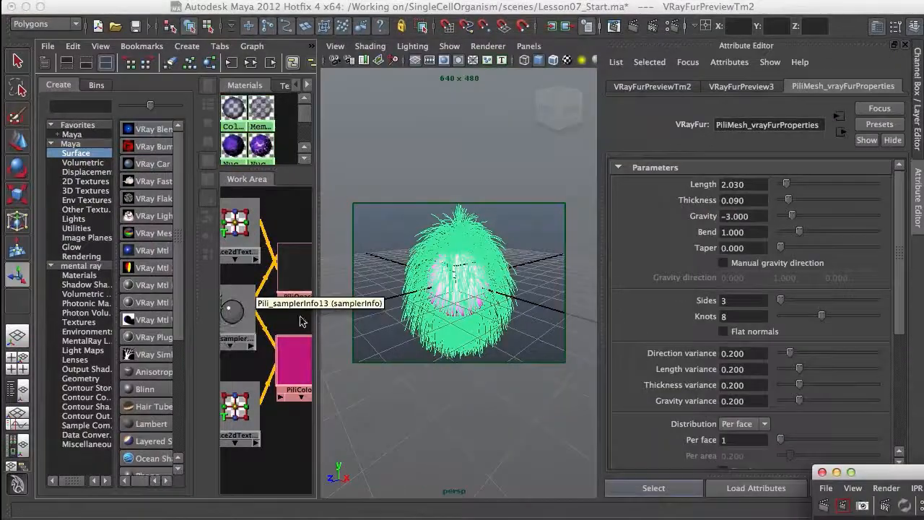
left_click_drag(319, 277, 452, 282)
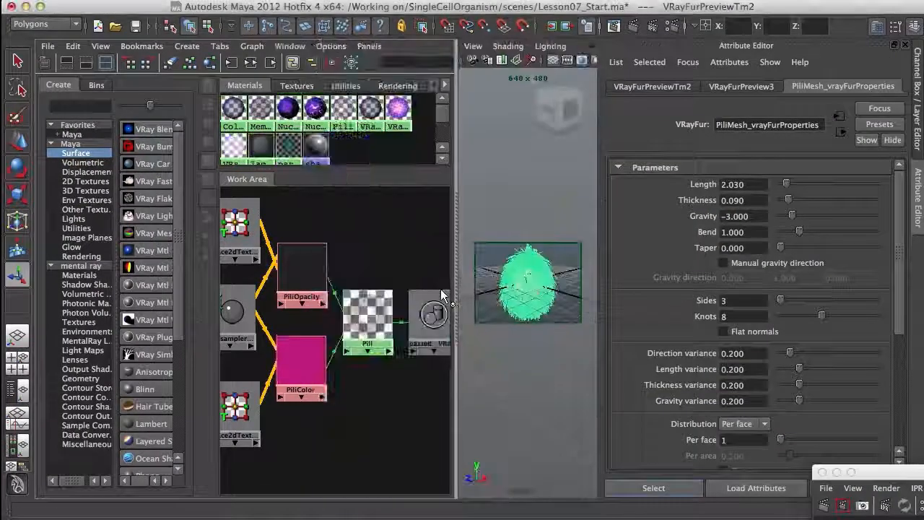
left_click(312, 359)
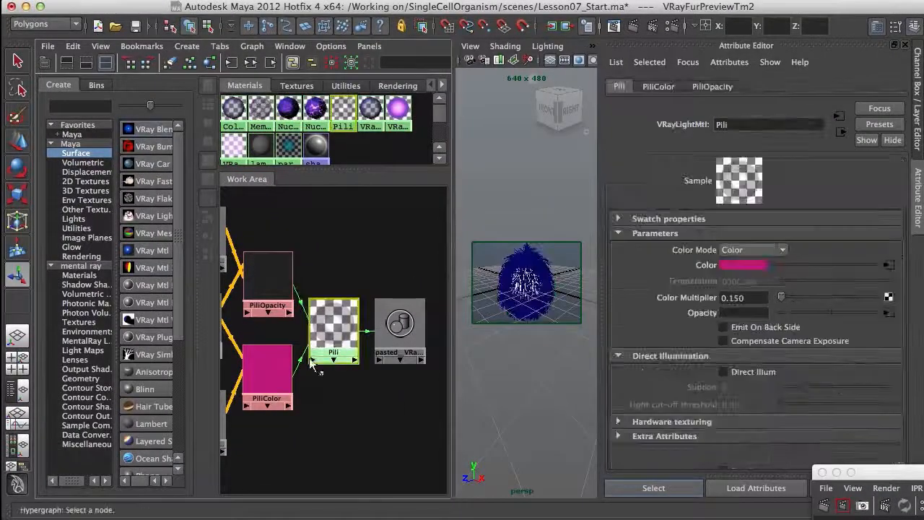
left_click(291, 398)
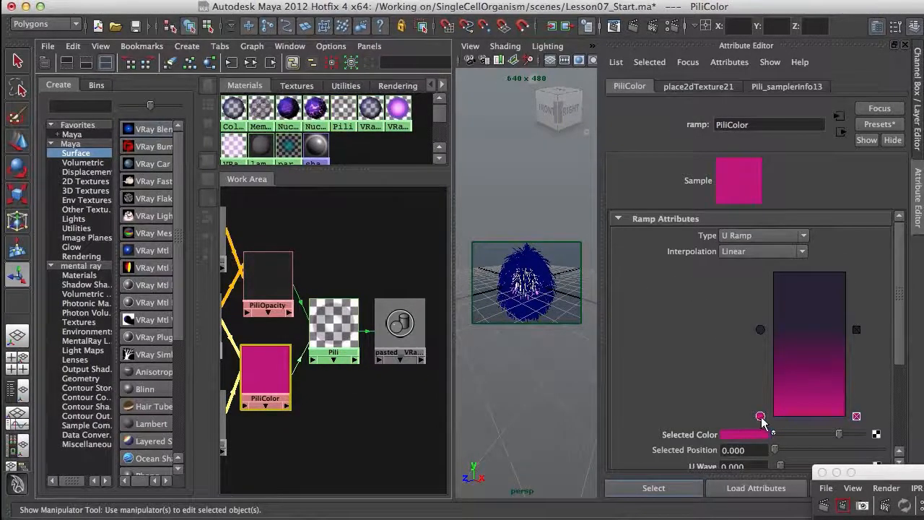
left_click(864, 461)
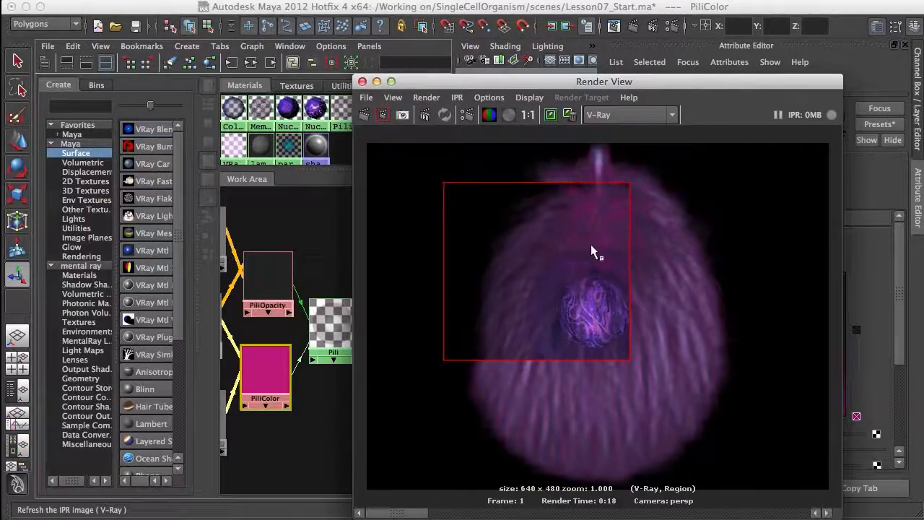
left_click_drag(658, 90, 623, 68)
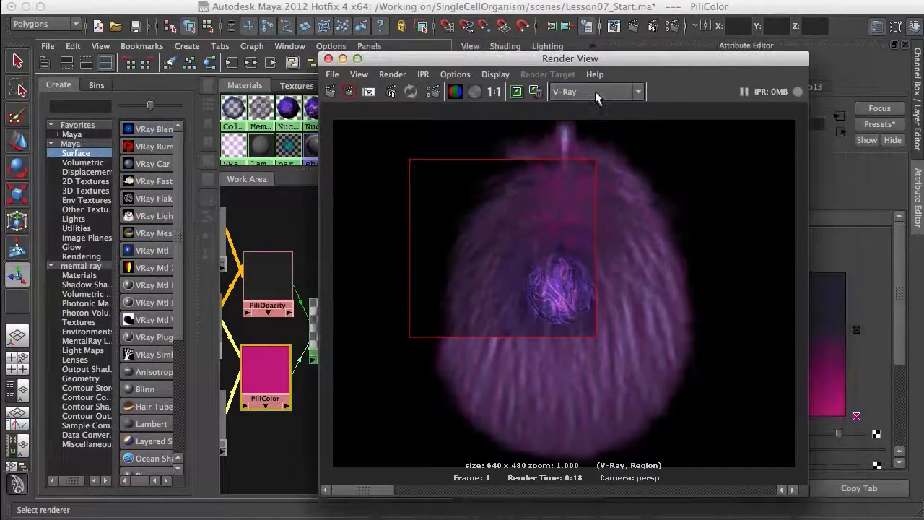